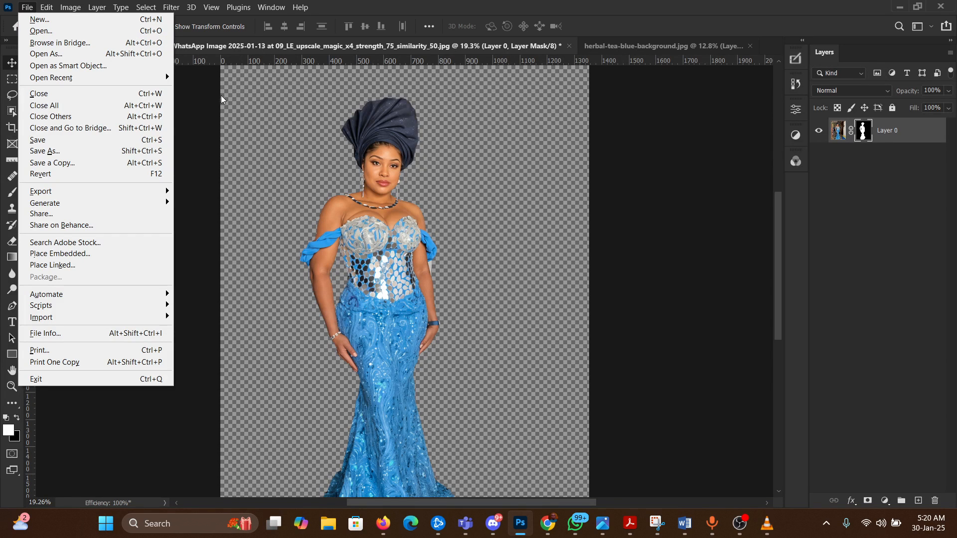
# Step: Go to the Home screen and look through the thumbnails of recently opened files
pyautogui.click(204, 97)
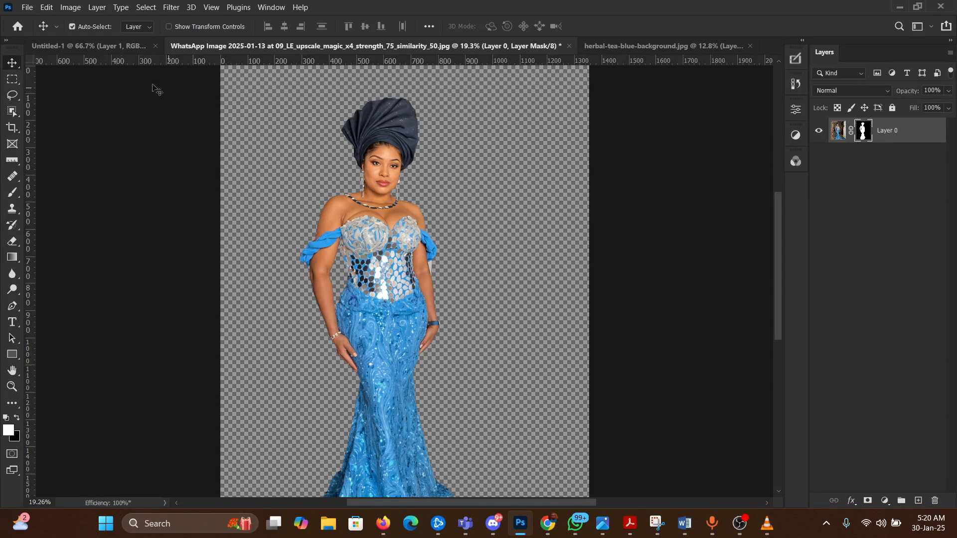
pyautogui.click(17, 28)
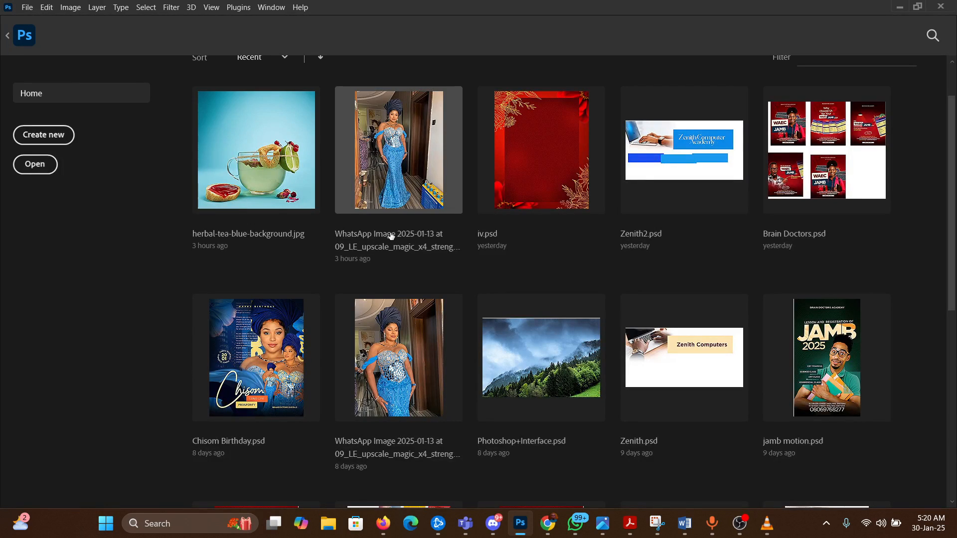
pyautogui.scroll(2, 391, 236)
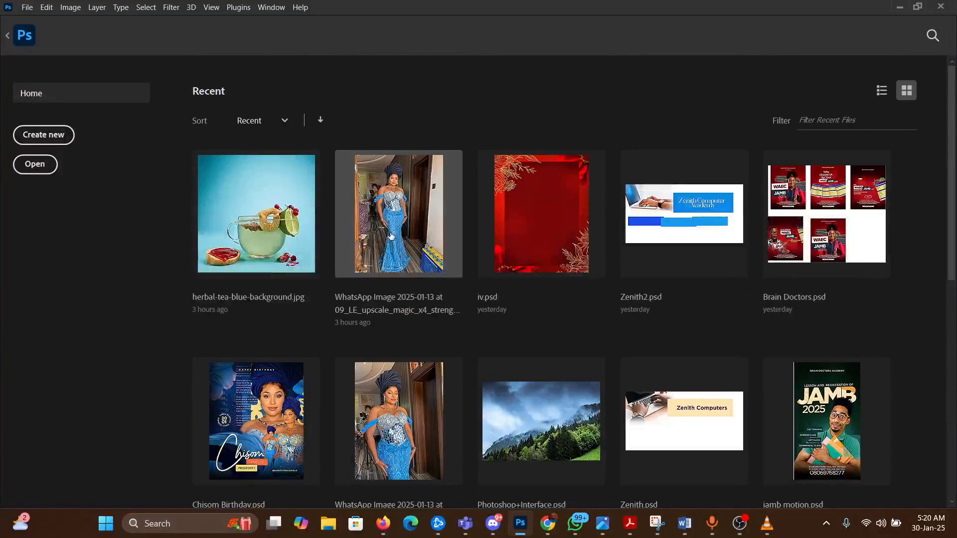
pyautogui.scroll(-10, 391, 236)
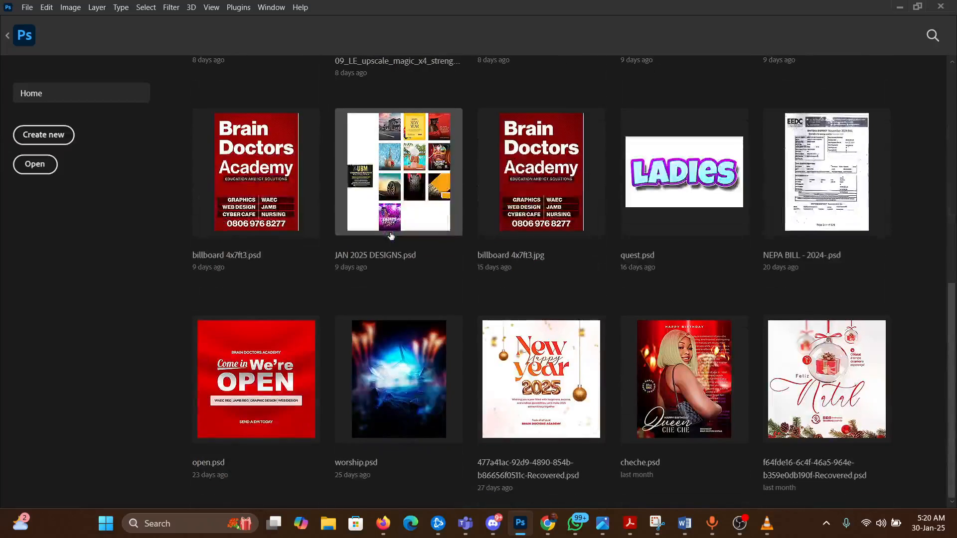
pyautogui.scroll(6, 391, 236)
pyautogui.scroll(6, 390, 235)
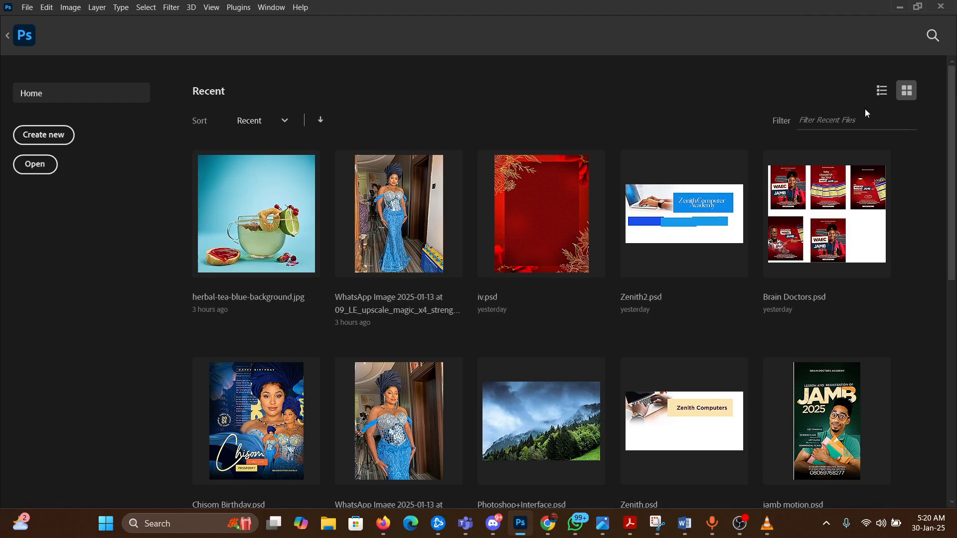
# Step: Show the recent files as a list and examine their names, dates, sizes and kinds
pyautogui.click(882, 92)
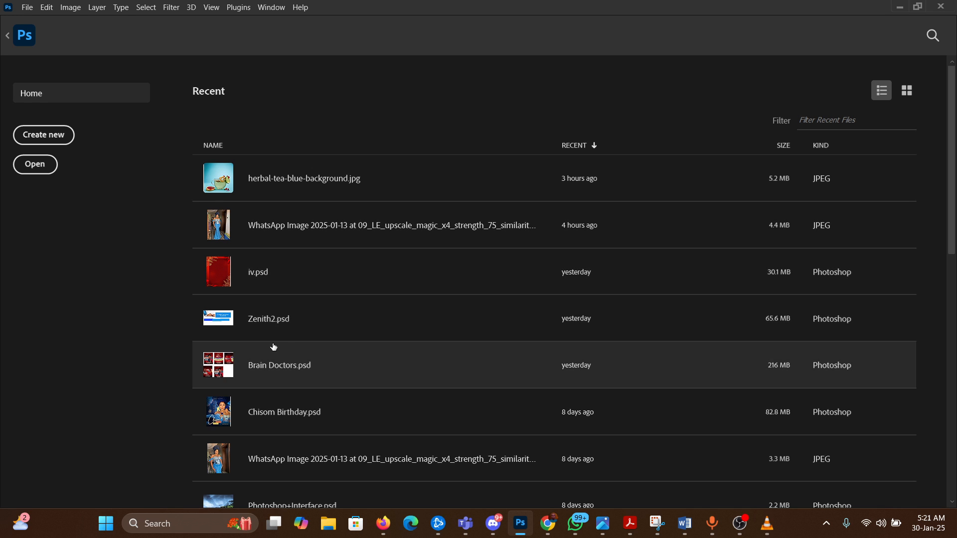
pyautogui.scroll(-3, 318, 363)
pyautogui.scroll(-4, 319, 362)
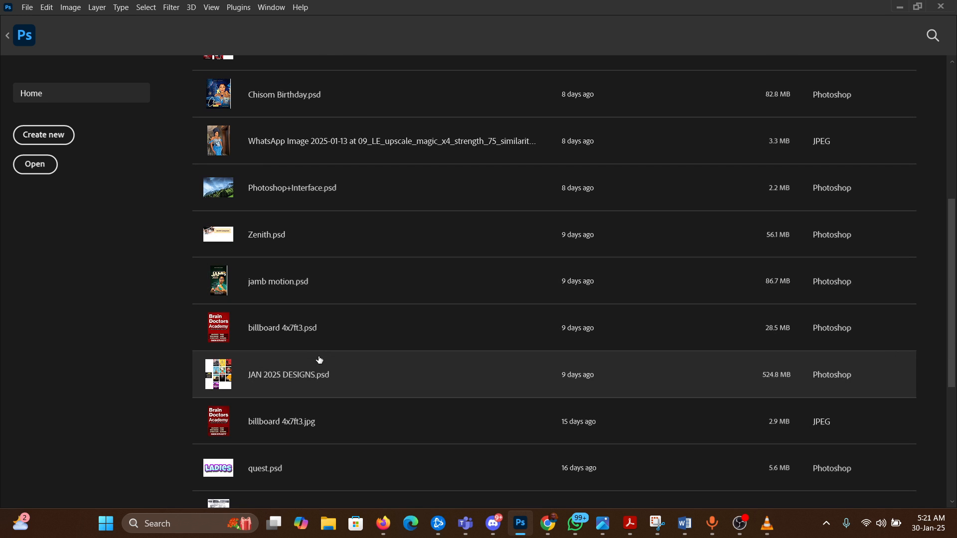
pyautogui.scroll(-5, 319, 359)
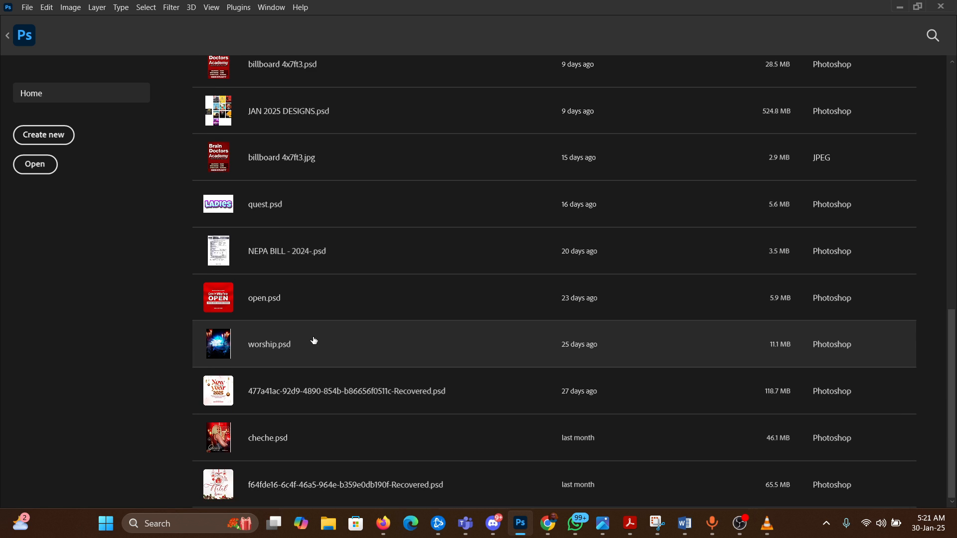
pyautogui.scroll(10, 315, 339)
pyautogui.scroll(2, 332, 262)
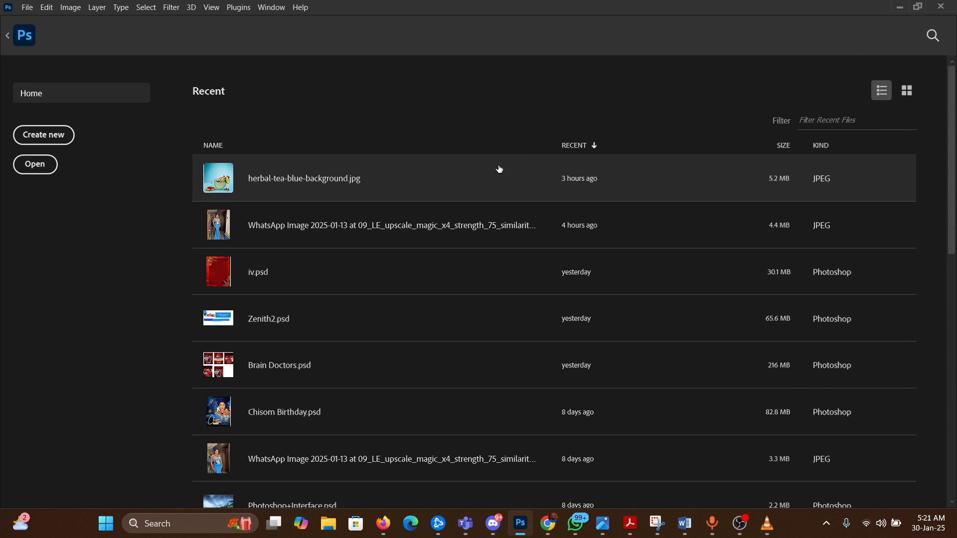
# Step: Return the recent files to thumbnail view and look through them
pyautogui.click(906, 90)
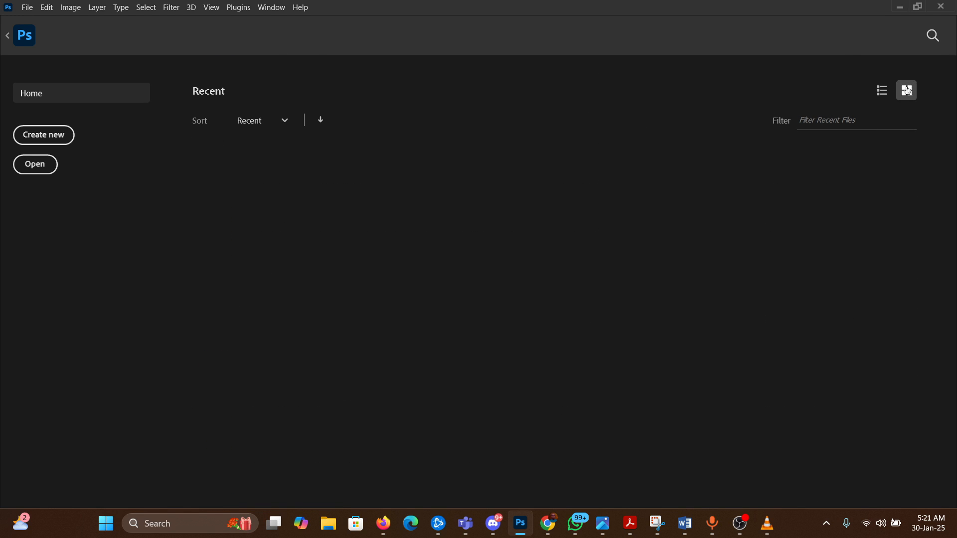
pyautogui.scroll(-2, 451, 257)
pyautogui.scroll(-4, 400, 324)
pyautogui.scroll(6, 401, 324)
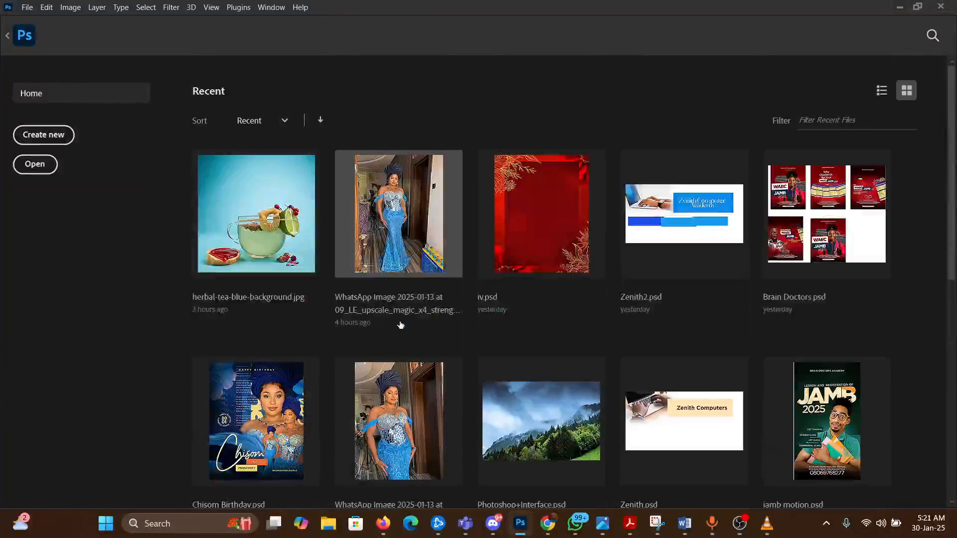
pyautogui.scroll(-2, 400, 325)
pyautogui.scroll(2, 400, 324)
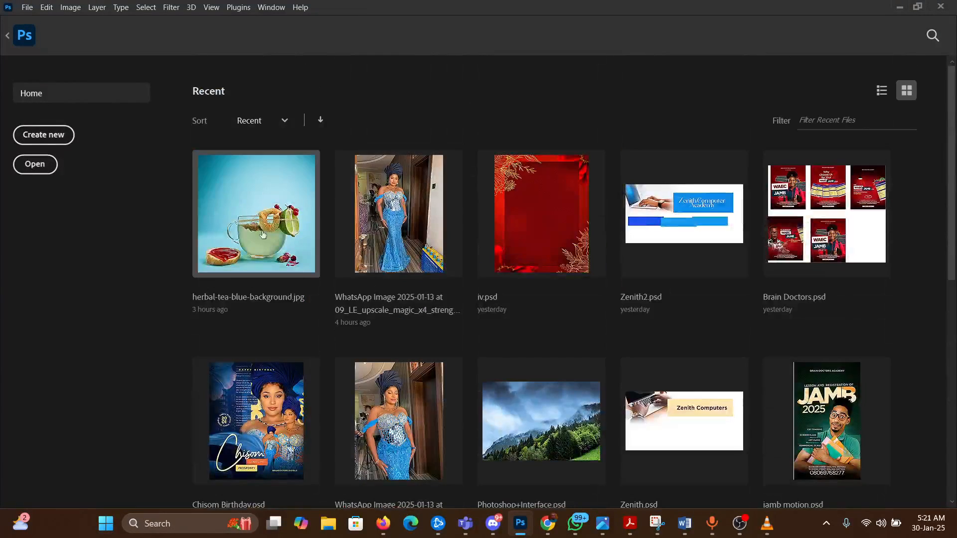
# Step: Examine the file commands, including the Open Recent list and its Clear Recent File List option, without choosing any
pyautogui.click(25, 8)
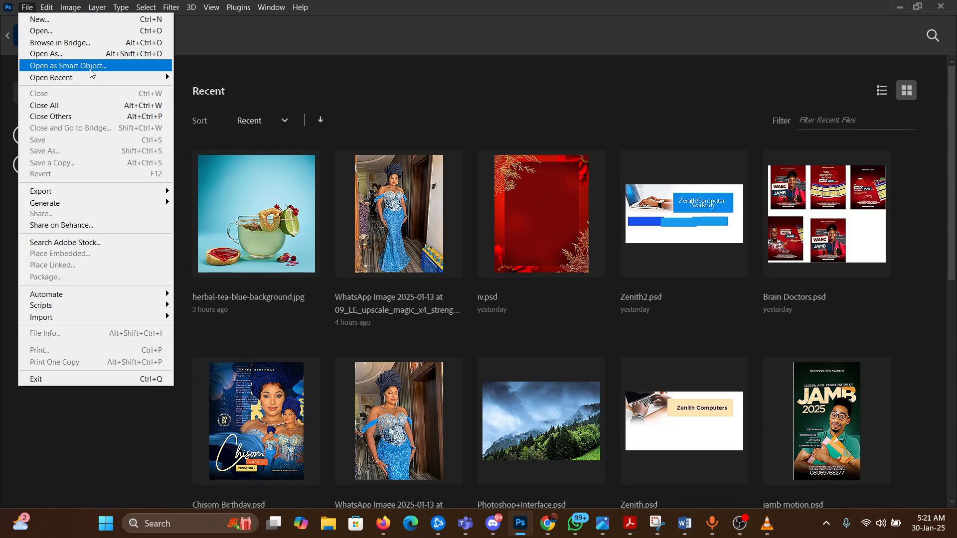
pyautogui.moveTo(94, 79)
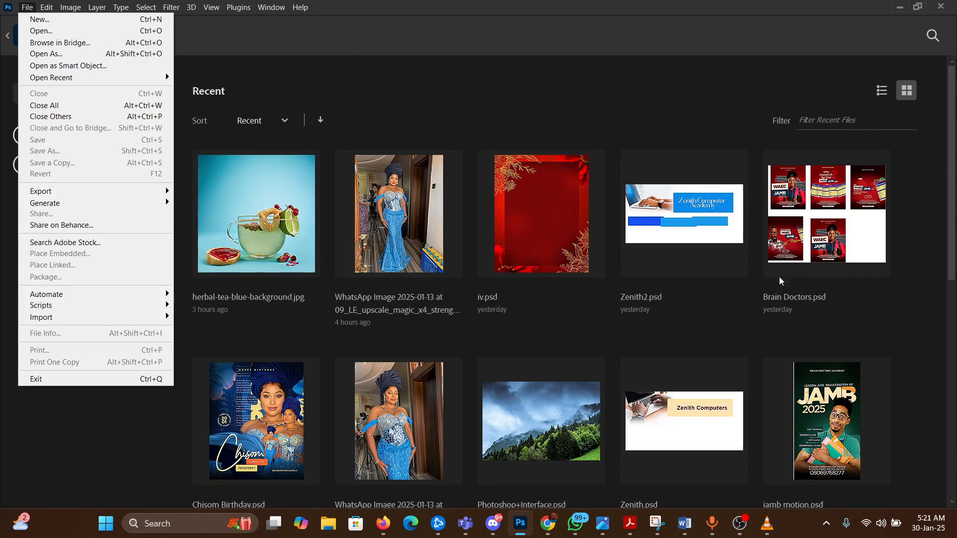
pyautogui.click(23, 7)
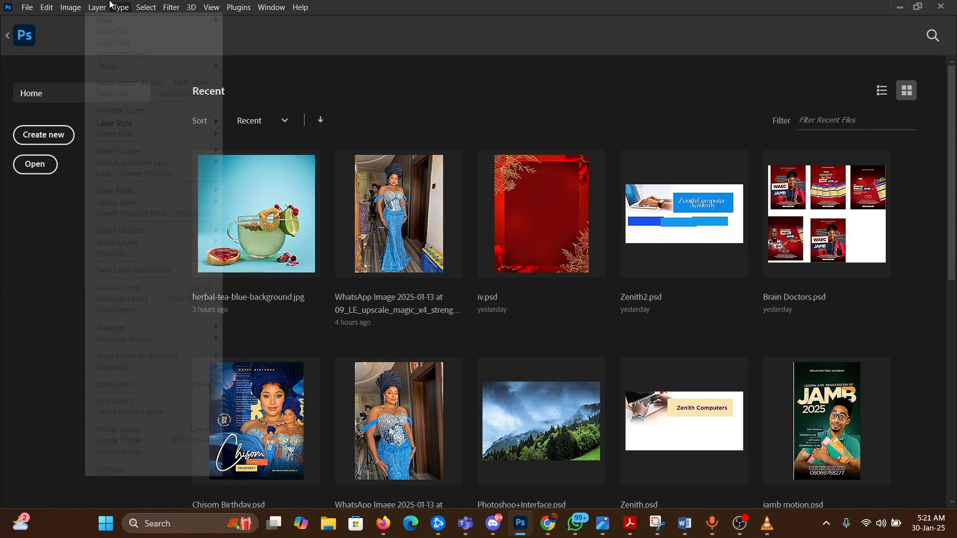
pyautogui.click(24, 7)
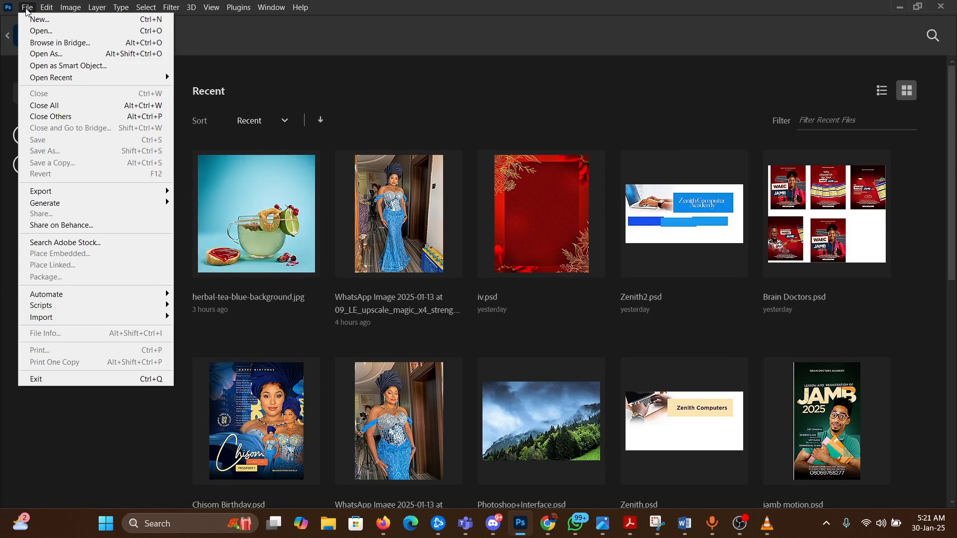
pyautogui.moveTo(35, 78)
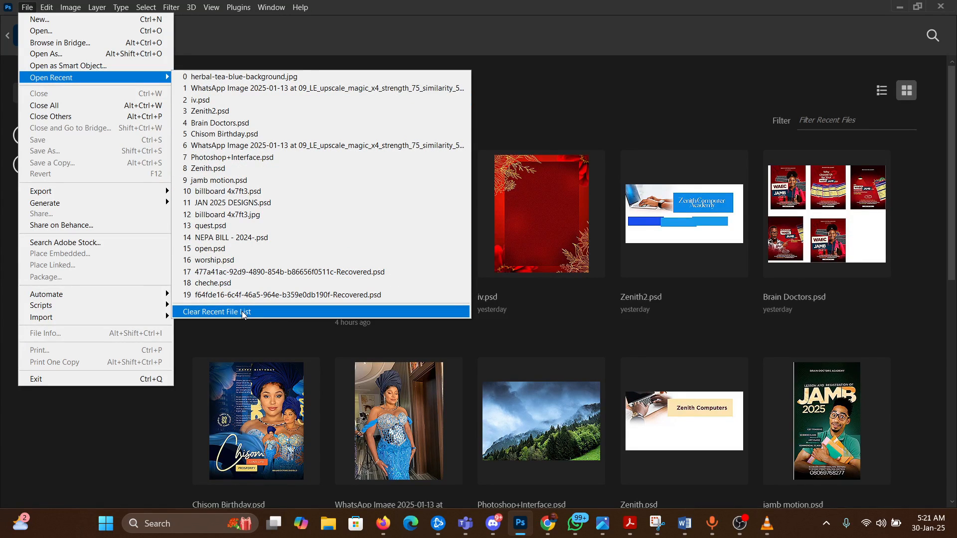
pyautogui.click(552, 93)
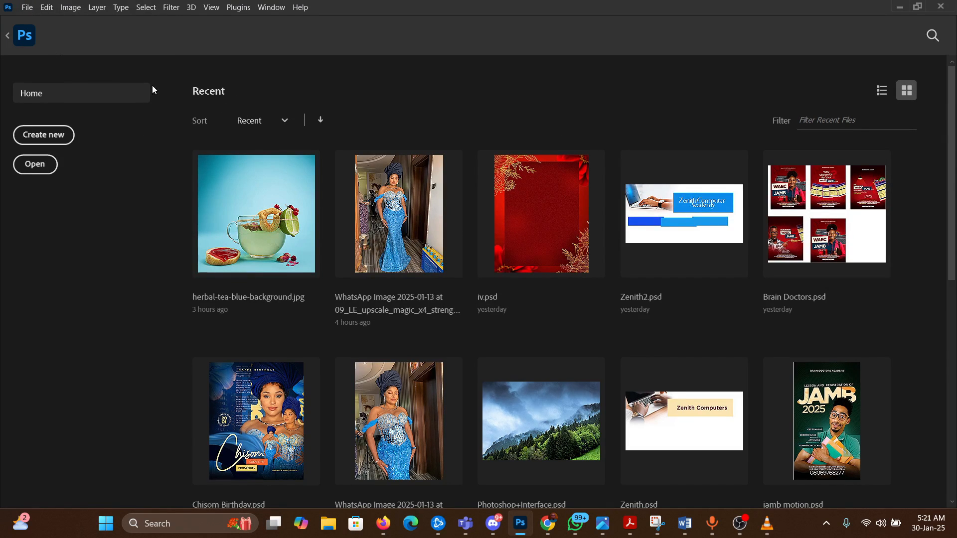
# Step: Return from the Home screen to the open woman cutout image and examine which workspace panels can be shown or hidden
pyautogui.click(23, 39)
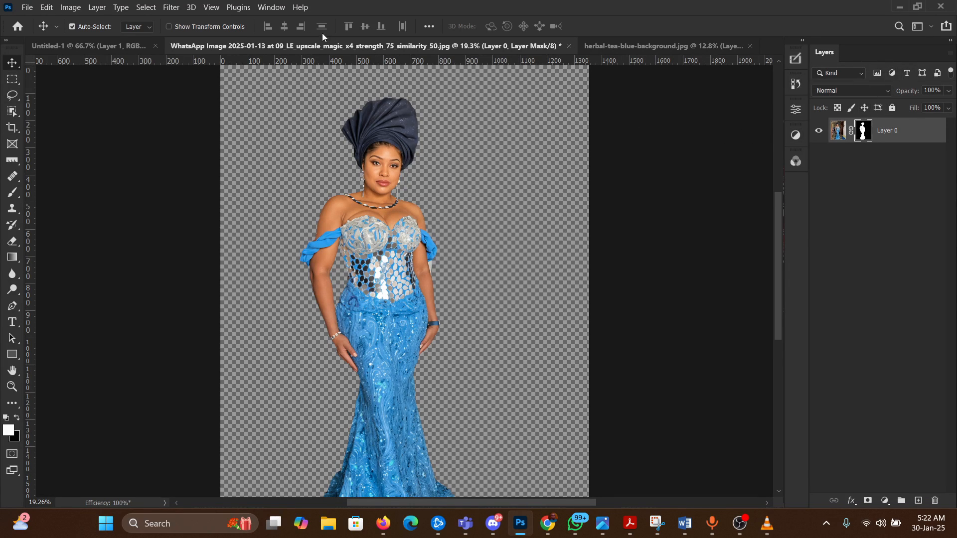
pyautogui.click(276, 12)
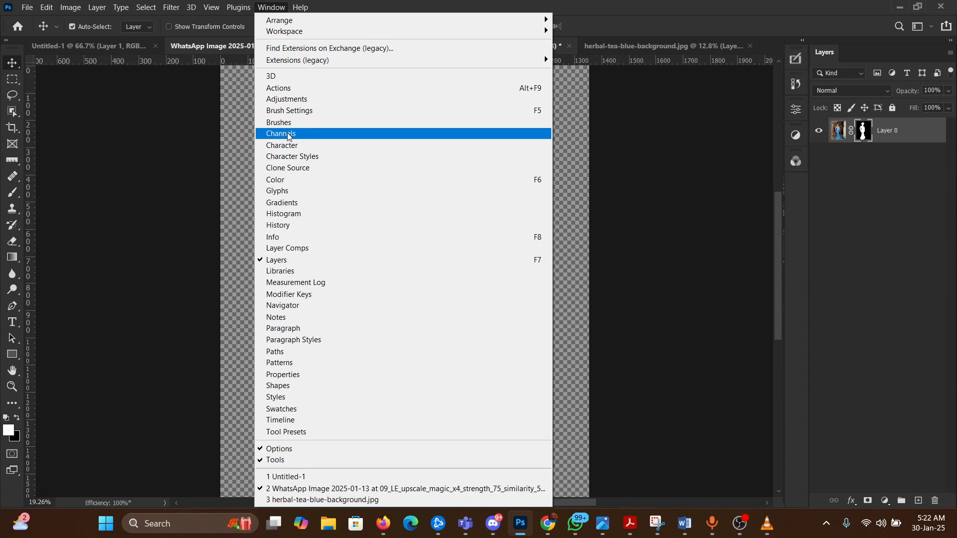
pyautogui.click(271, 8)
pyautogui.click(272, 8)
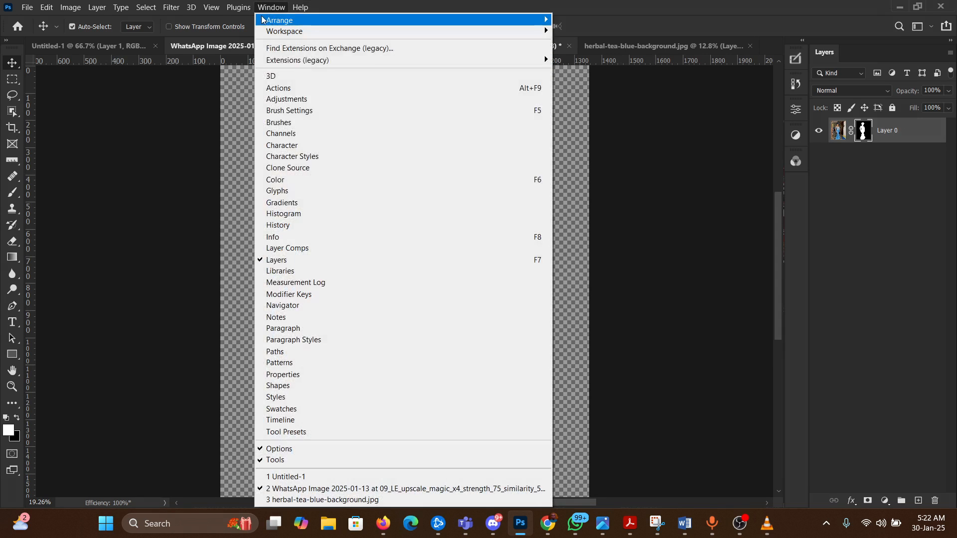
pyautogui.click(246, 100)
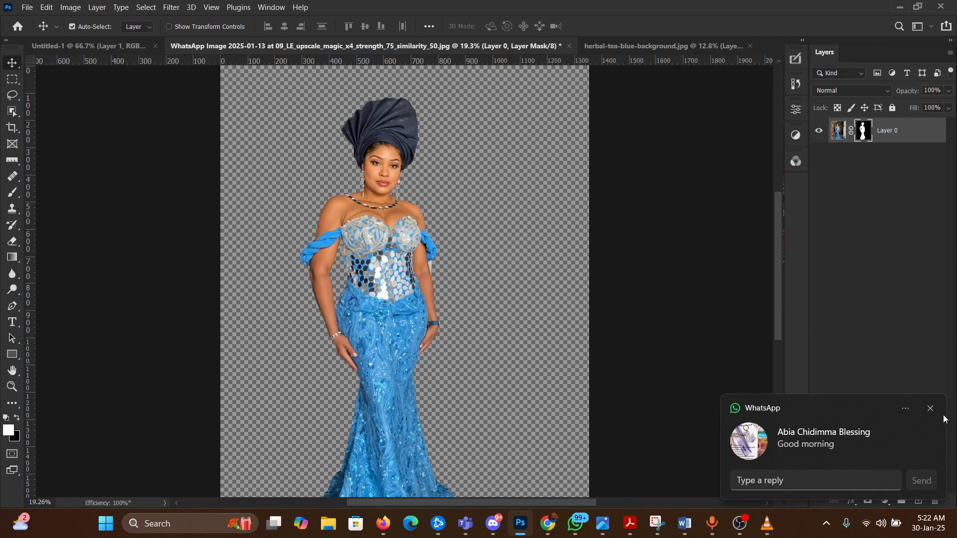
# Step: View the three open documents in turn, dismiss the incoming message notifications, and return to the blank Untitled-1 artboard
pyautogui.click(929, 409)
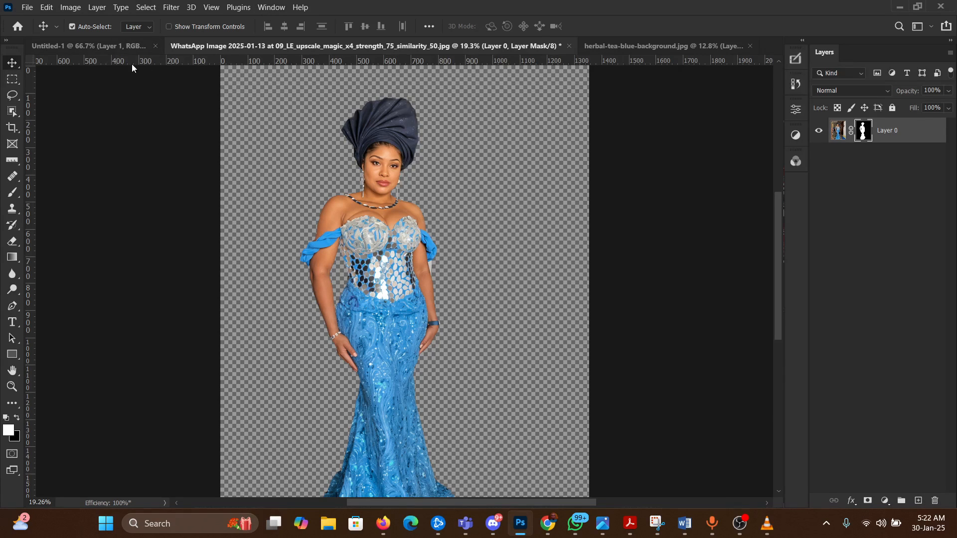
pyautogui.click(83, 48)
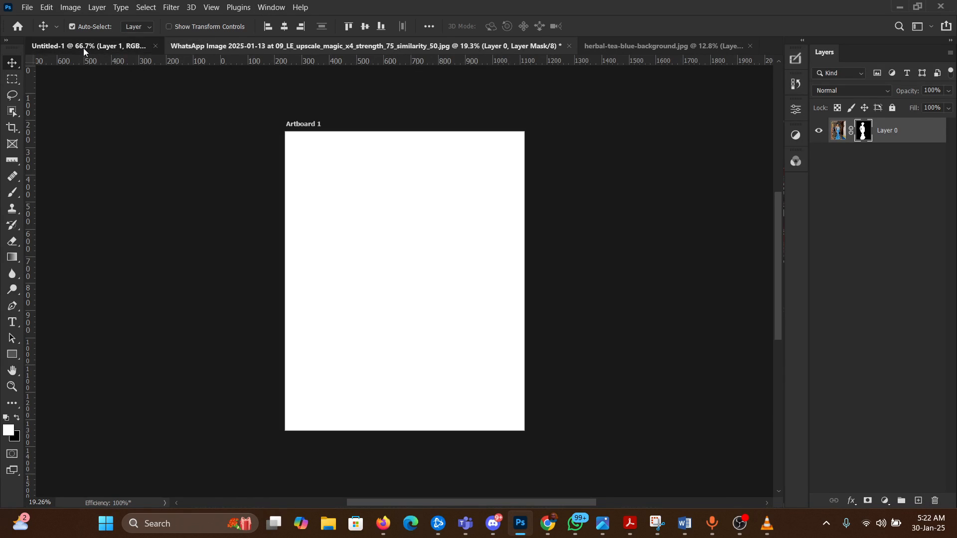
pyautogui.click(251, 46)
pyautogui.click(616, 44)
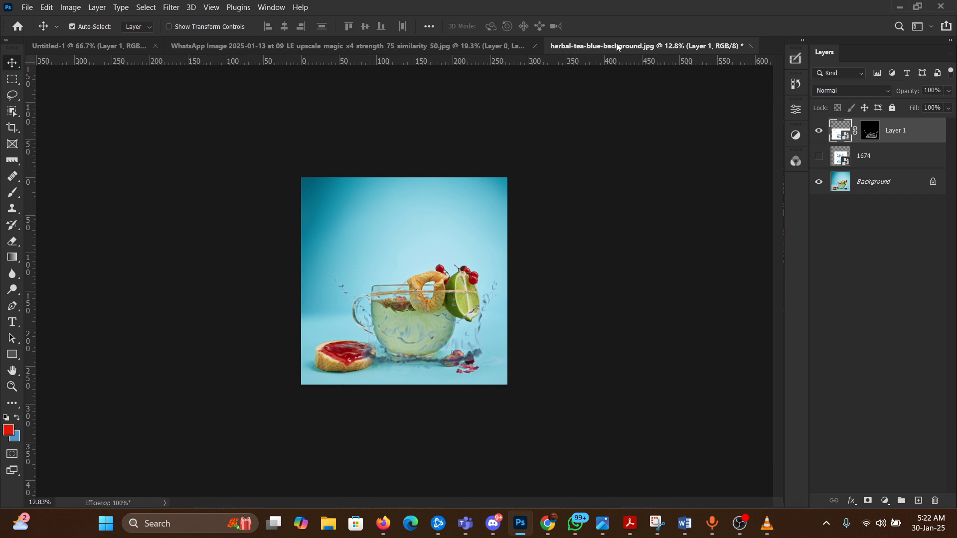
pyautogui.click(430, 45)
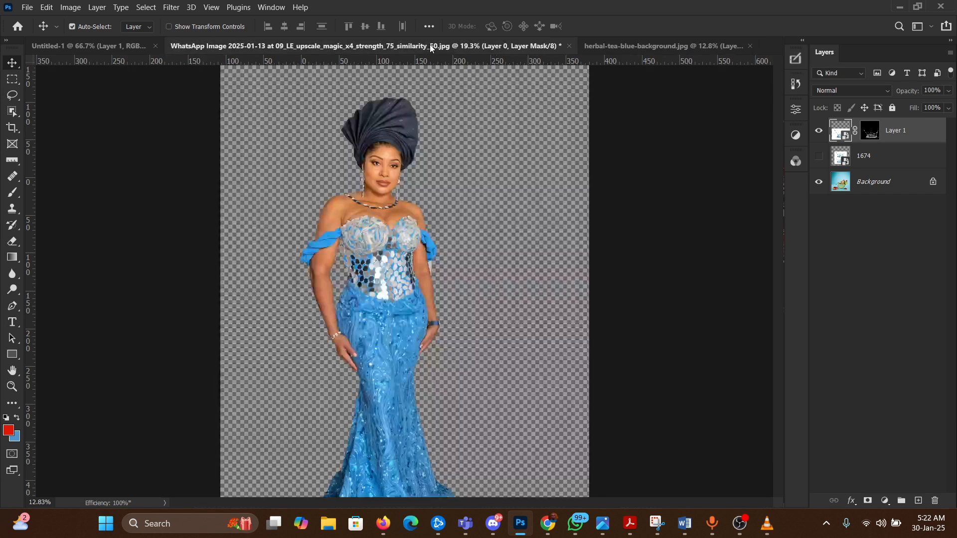
pyautogui.click(85, 47)
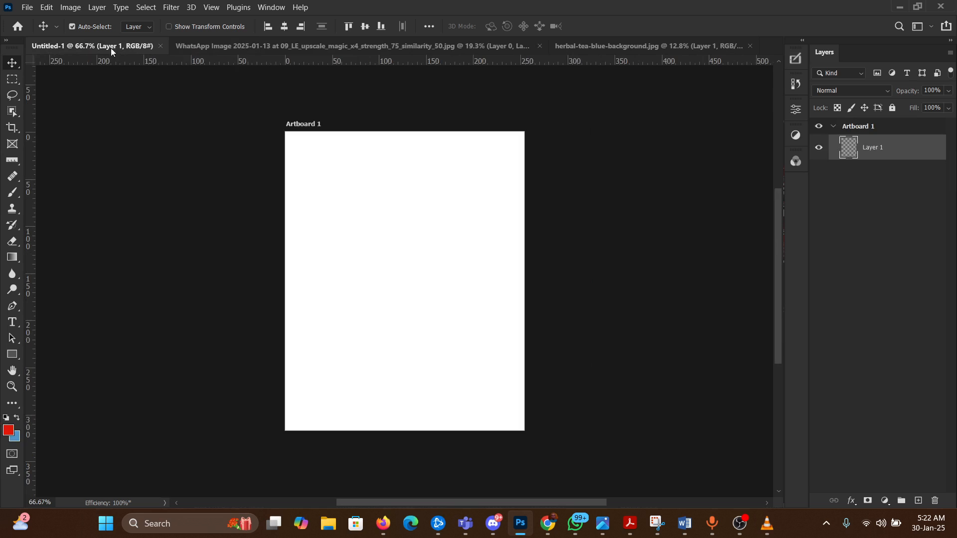
pyautogui.click(254, 48)
pyautogui.click(603, 45)
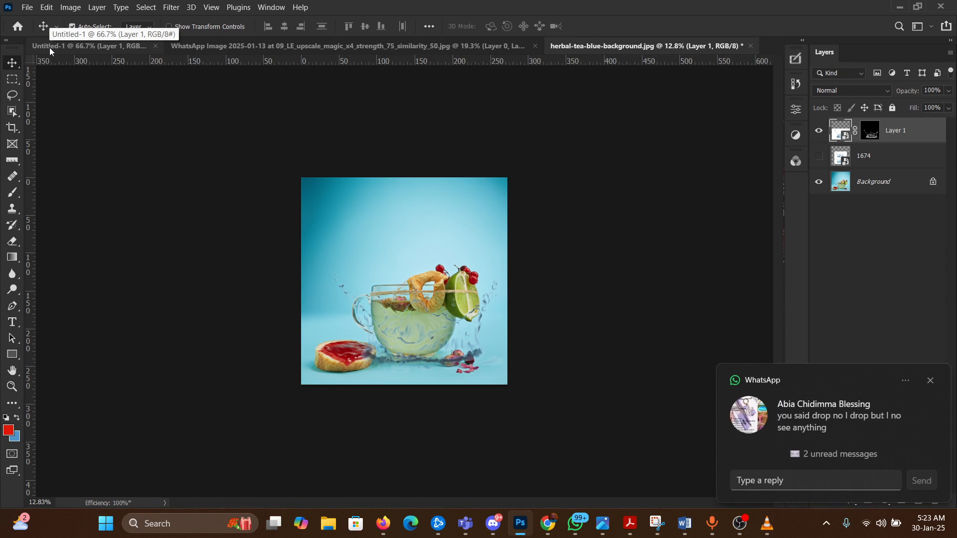
pyautogui.click(929, 380)
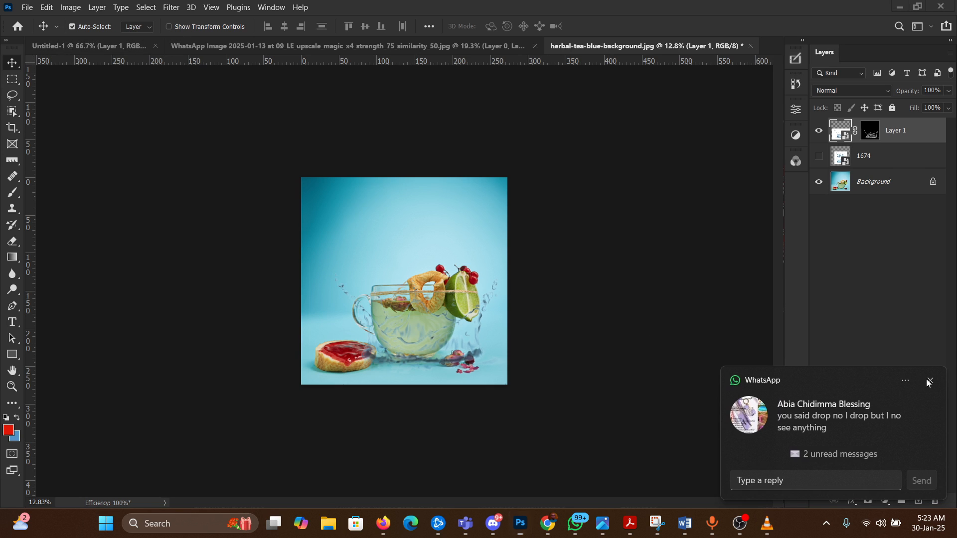
pyautogui.click(80, 47)
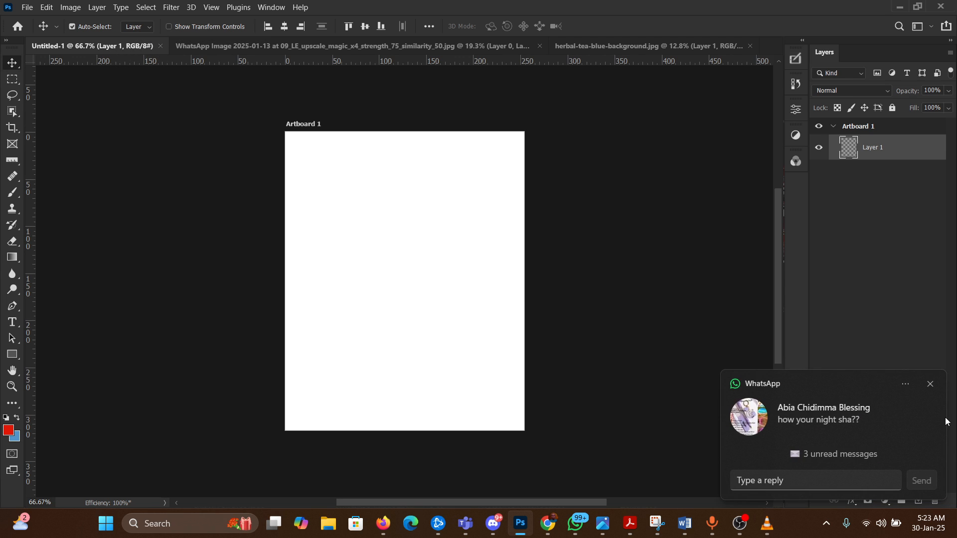
pyautogui.click(930, 383)
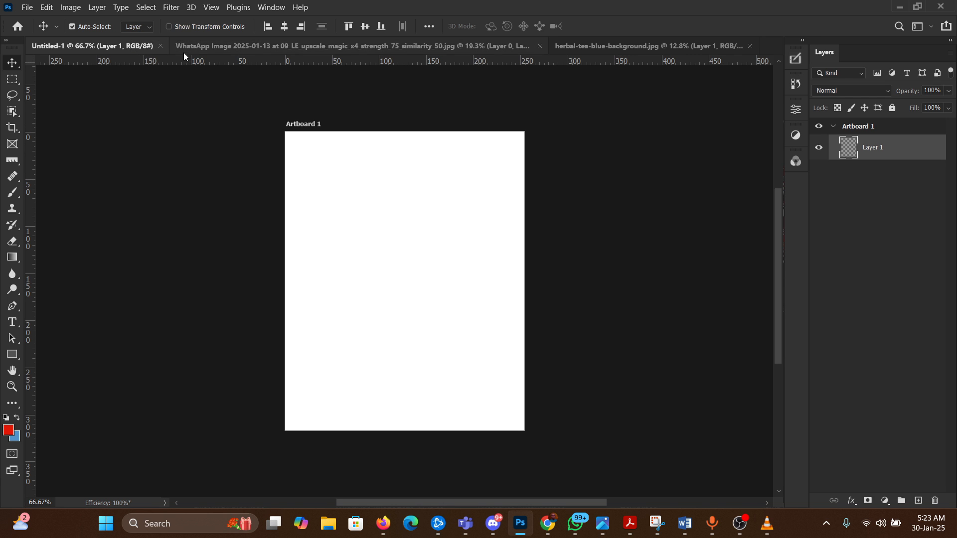
# Step: Detach herbal-tea-blue-background.jpg and the WhatsApp woman cutout image from the docked documents into separate floating windows
pyautogui.click(220, 47)
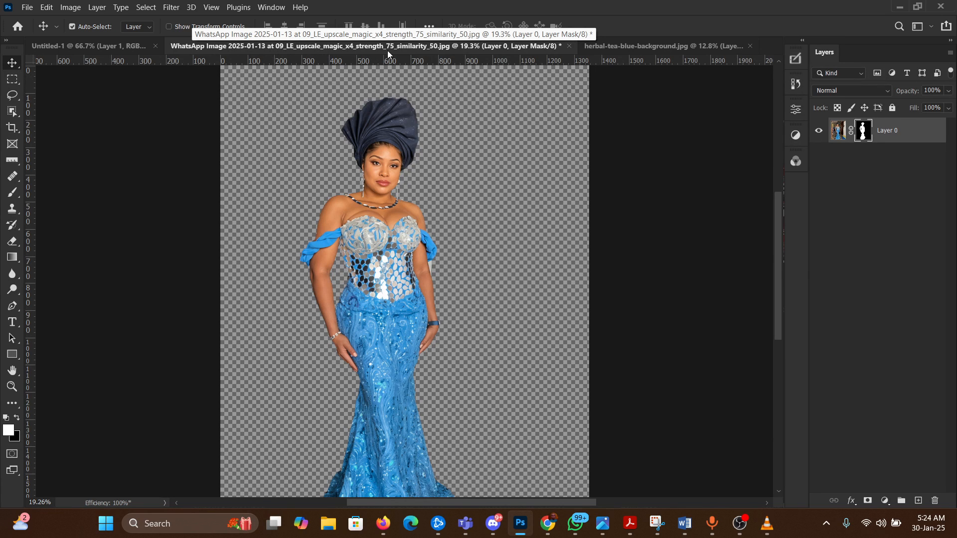
pyautogui.click(626, 47)
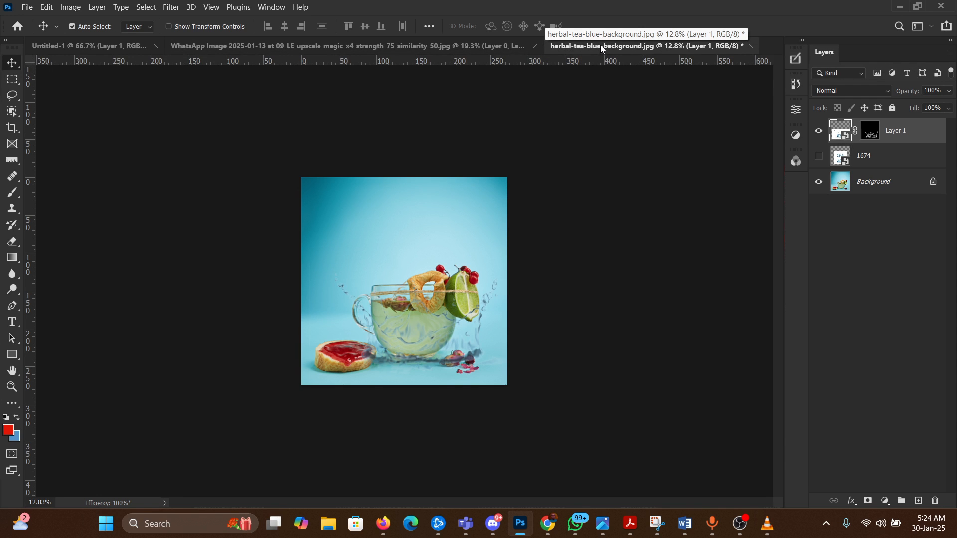
pyautogui.moveTo(600, 45); pyautogui.dragTo(576, 194)
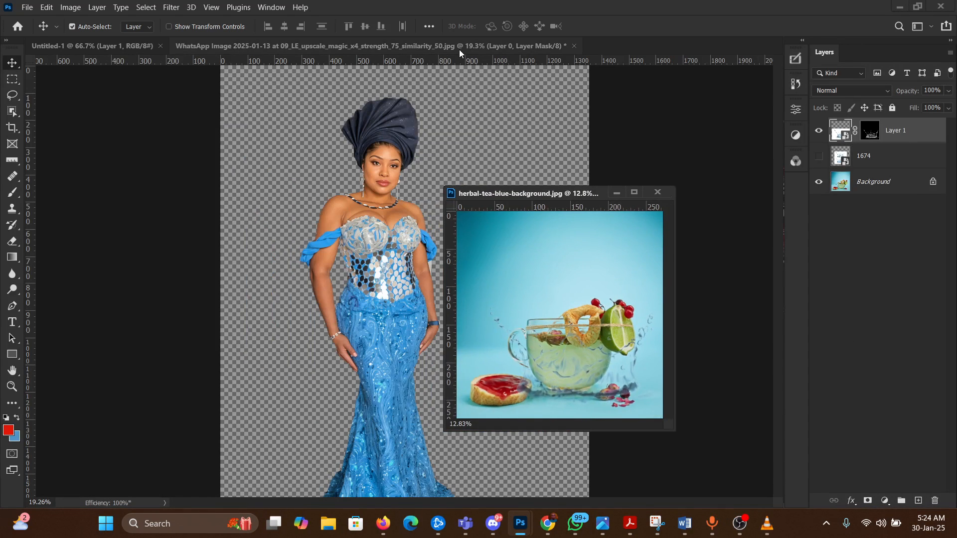
pyautogui.moveTo(459, 49); pyautogui.dragTo(537, 295)
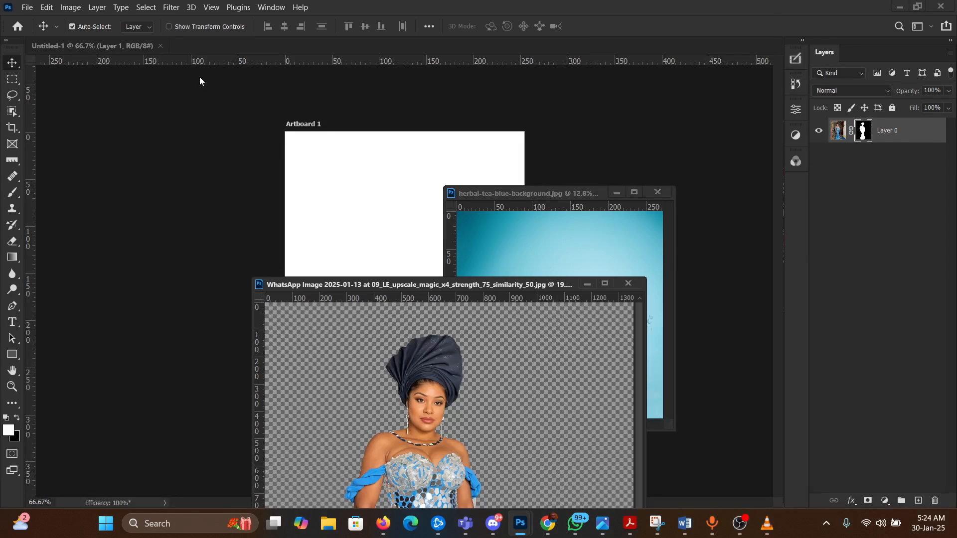
# Step: Detach Untitled-1 into its own floating window and spread the three document windows apart across the workspace
pyautogui.moveTo(139, 45); pyautogui.dragTo(185, 326)
pyautogui.moveTo(342, 285); pyautogui.dragTo(454, 262)
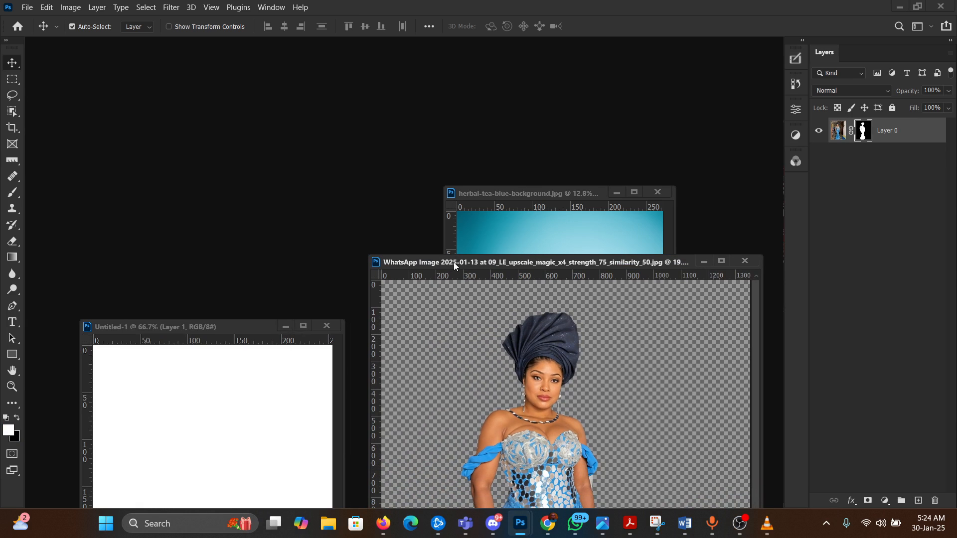
pyautogui.moveTo(168, 327); pyautogui.dragTo(149, 119)
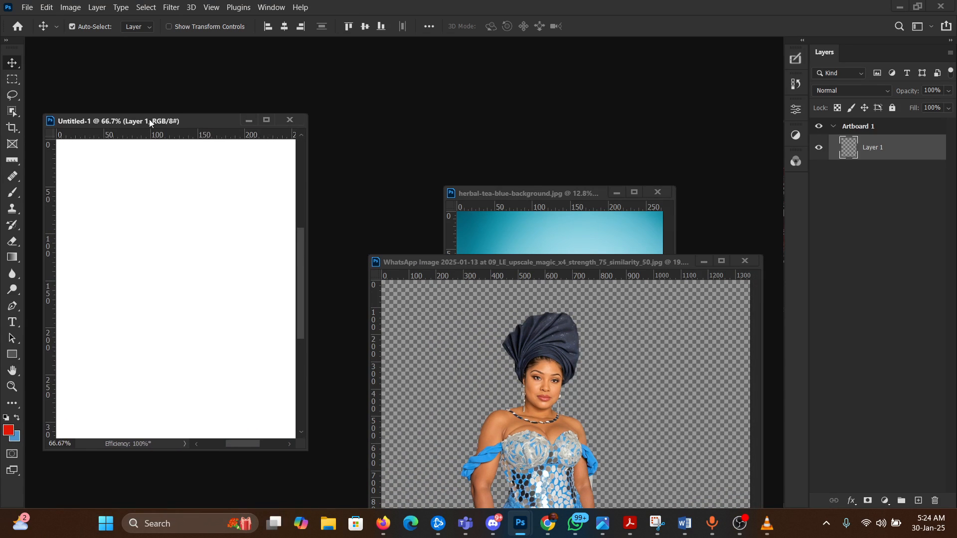
pyautogui.moveTo(466, 260); pyautogui.dragTo(431, 208)
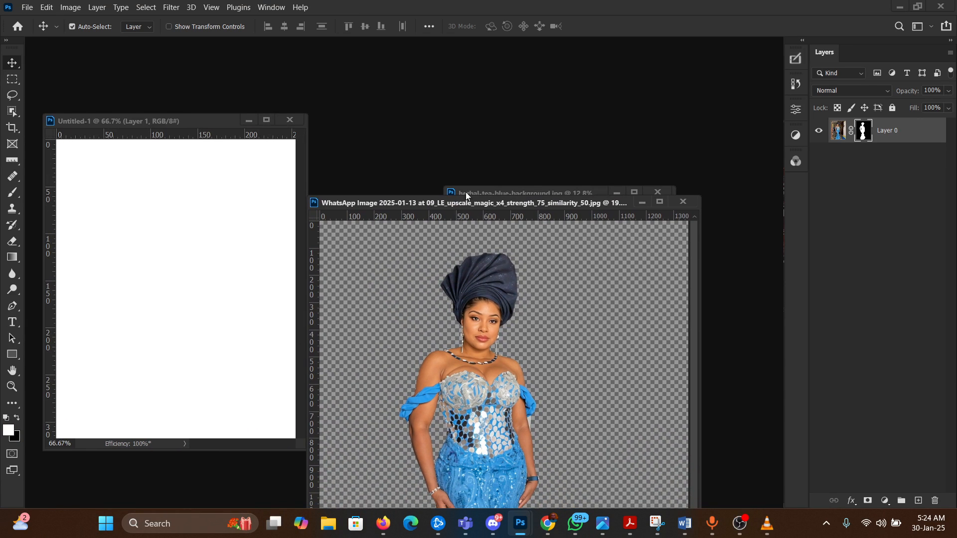
pyautogui.moveTo(512, 192); pyautogui.dragTo(608, 64)
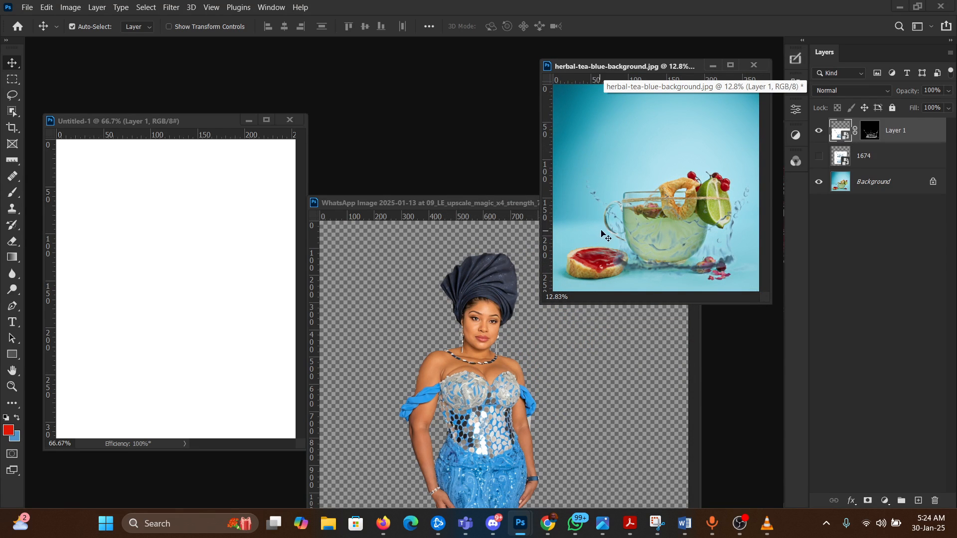
pyautogui.click(492, 327)
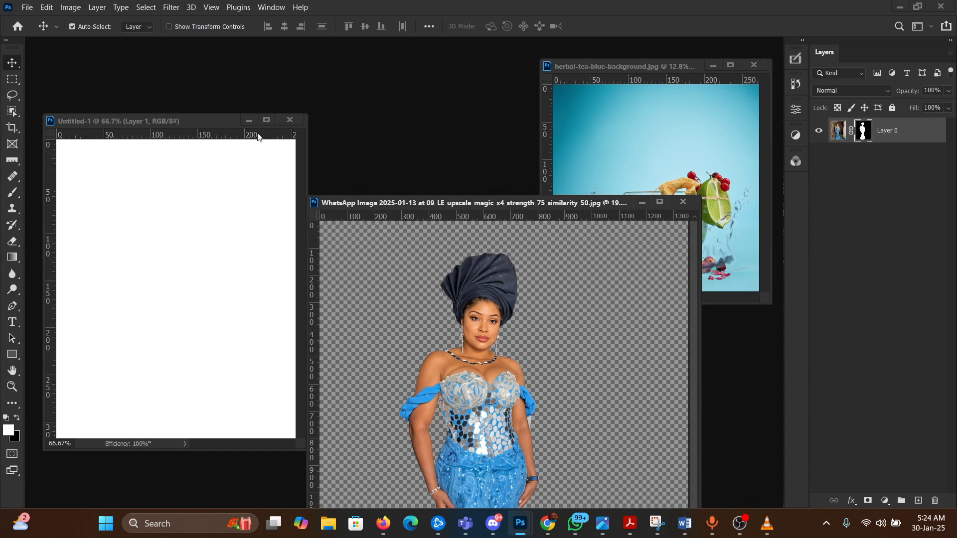
pyautogui.moveTo(178, 119)
pyautogui.mouseDown()
pyautogui.moveTo(158, 61)
pyautogui.moveTo(180, 103)
pyautogui.mouseUp()
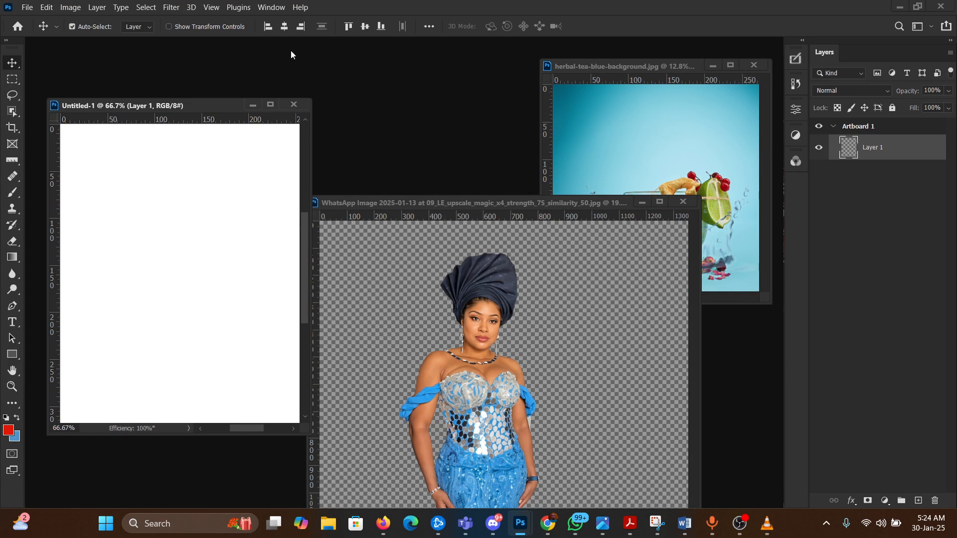
# Step: Consolidate all floating document windows back into tabs
pyautogui.click(271, 8)
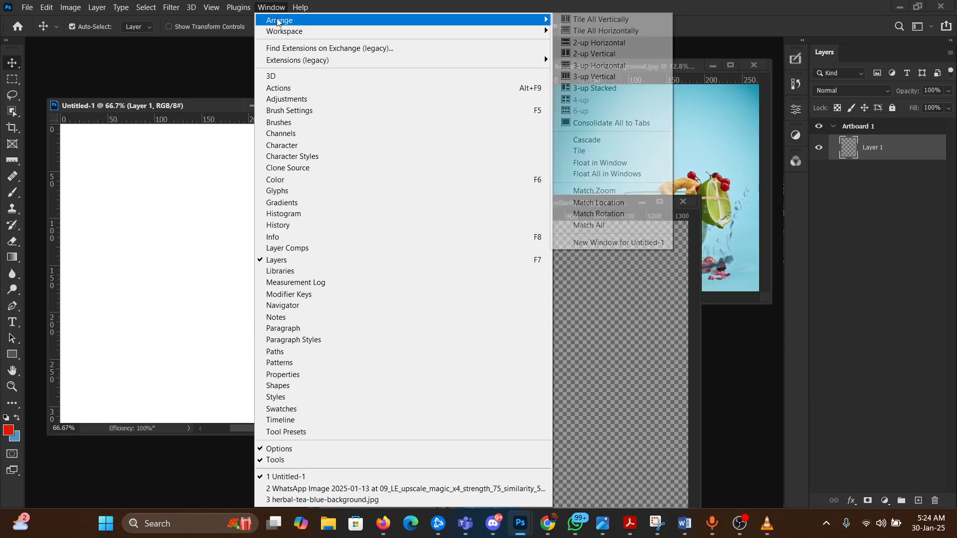
pyautogui.moveTo(454, 31)
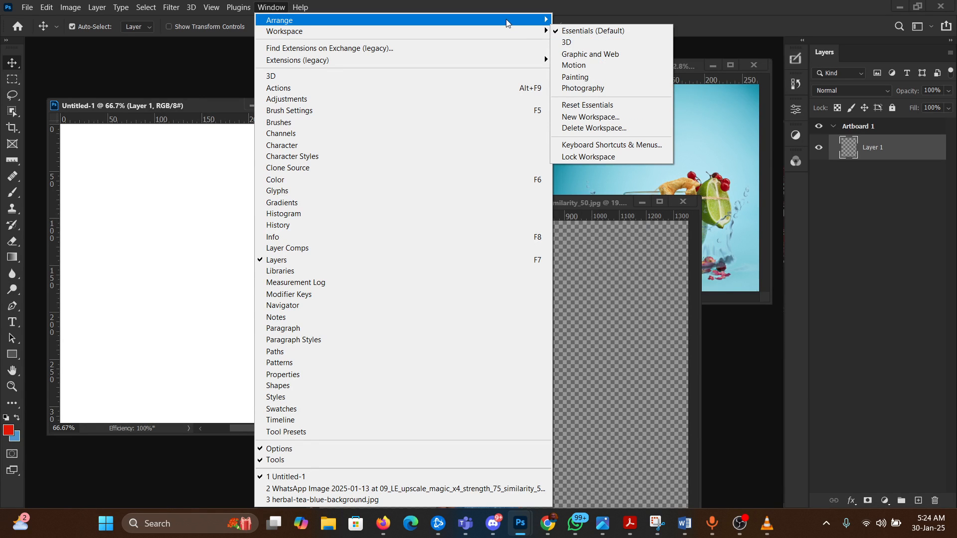
pyautogui.moveTo(509, 21)
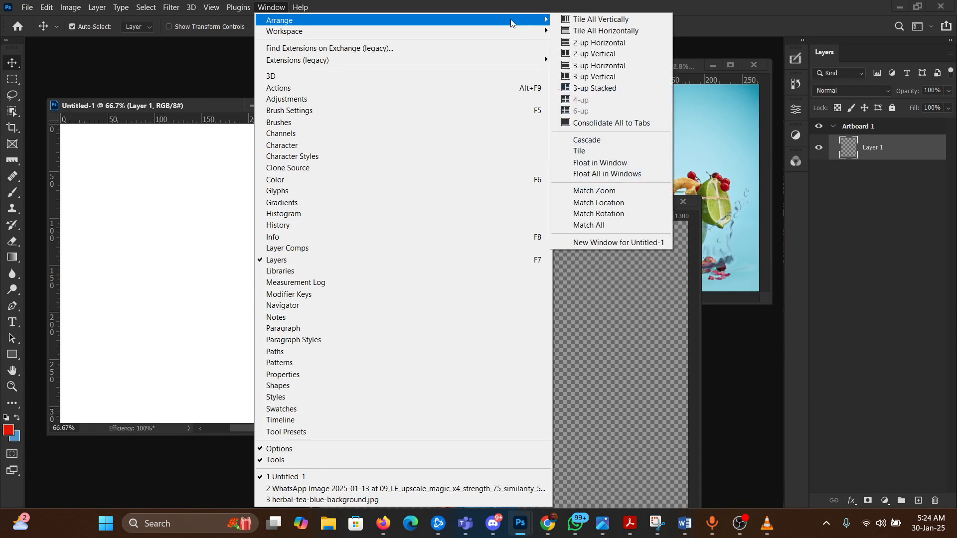
pyautogui.click(605, 124)
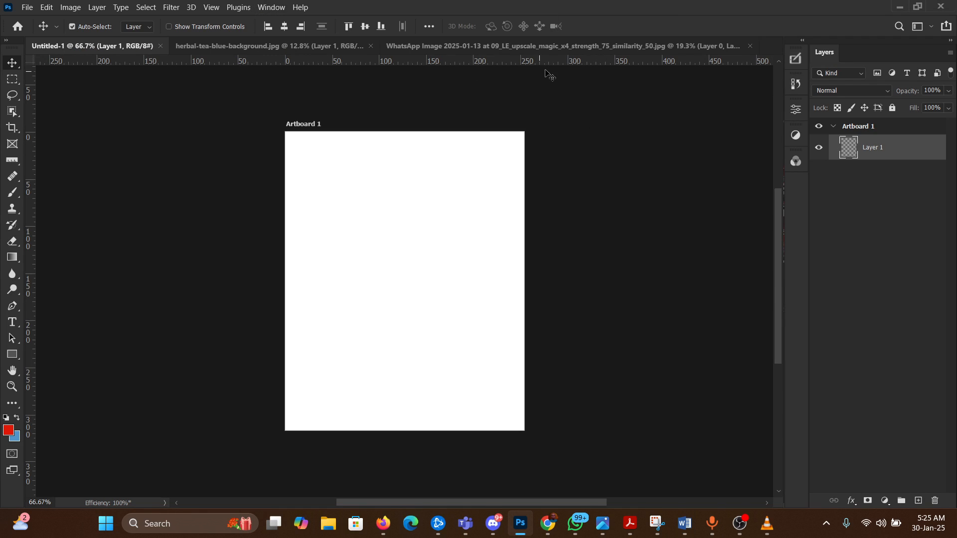
# Step: View the docked herbal tea and Untitled-1 documents in turn, finishing on the WhatsApp woman cutout image
pyautogui.click(319, 45)
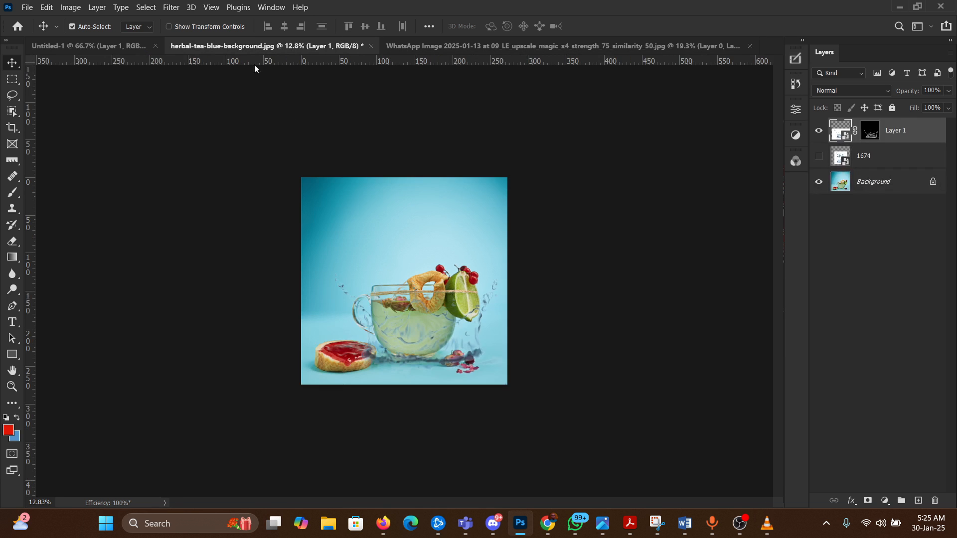
pyautogui.click(114, 46)
pyautogui.click(255, 44)
pyautogui.click(453, 47)
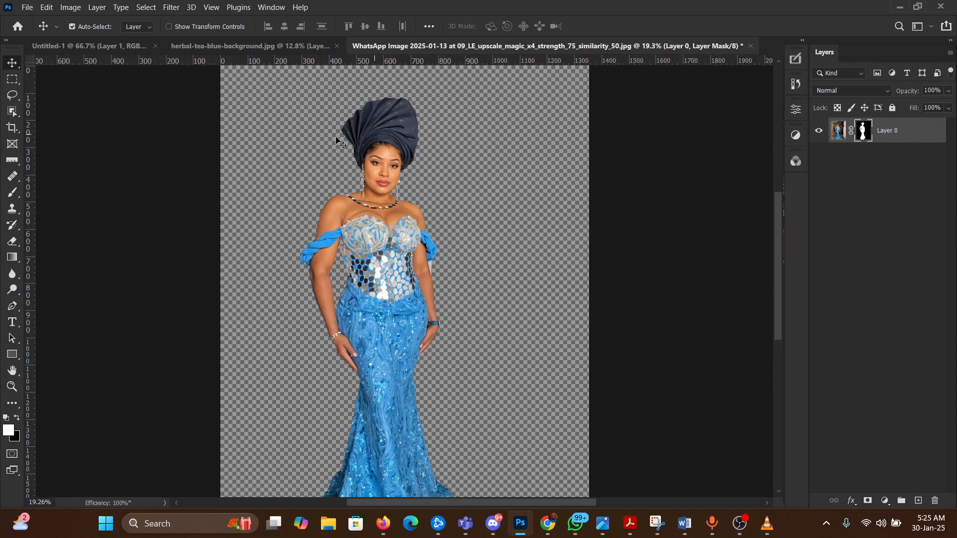
# Step: Hide and restore all toolbars and panels twice, and examine the list of panels that can be shown
pyautogui.press('Tab')
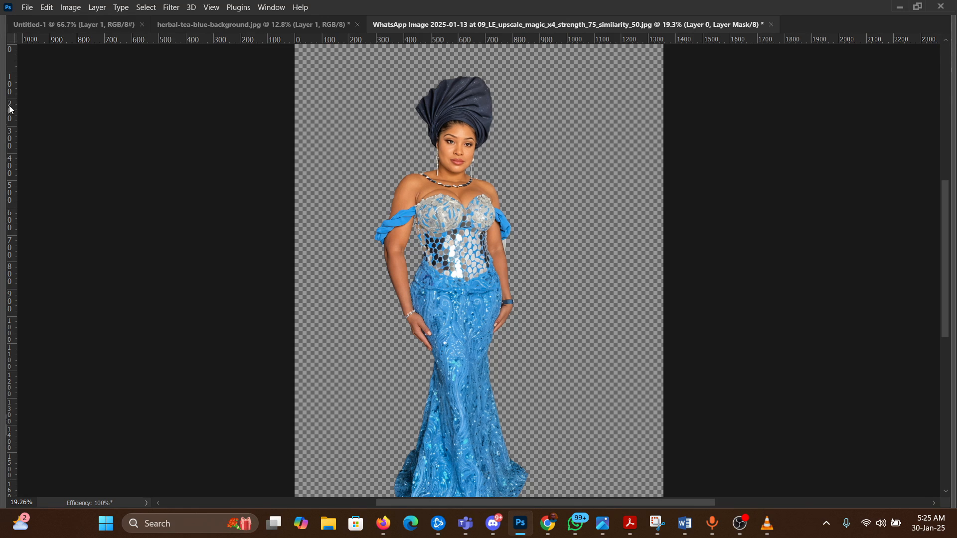
pyautogui.press('Tab')
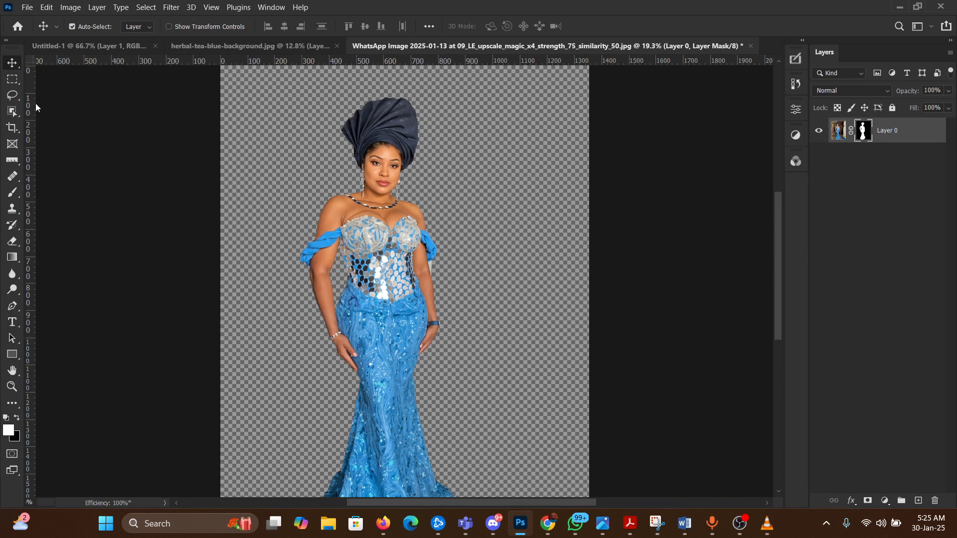
pyautogui.press('Tab')
pyautogui.press('Tab')
pyautogui.click(269, 8)
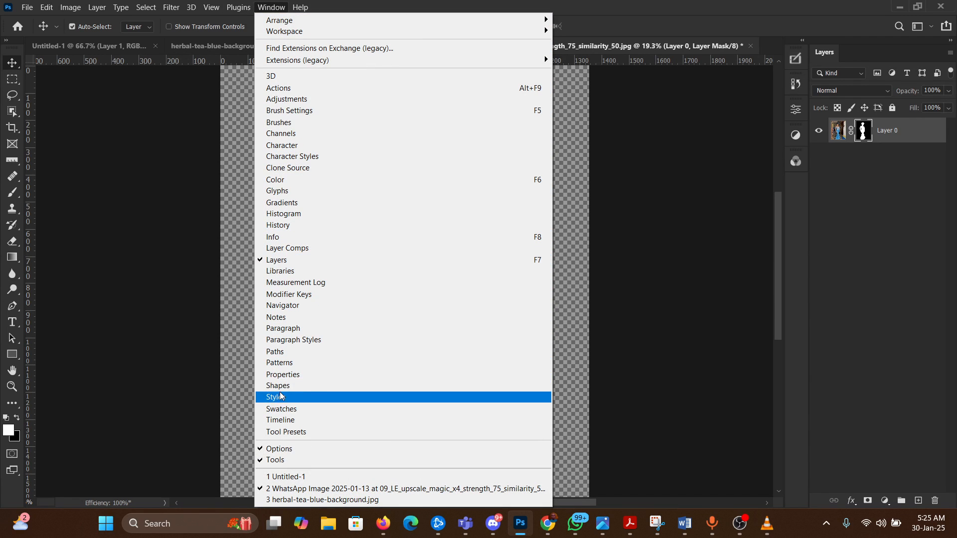
pyautogui.click(242, 207)
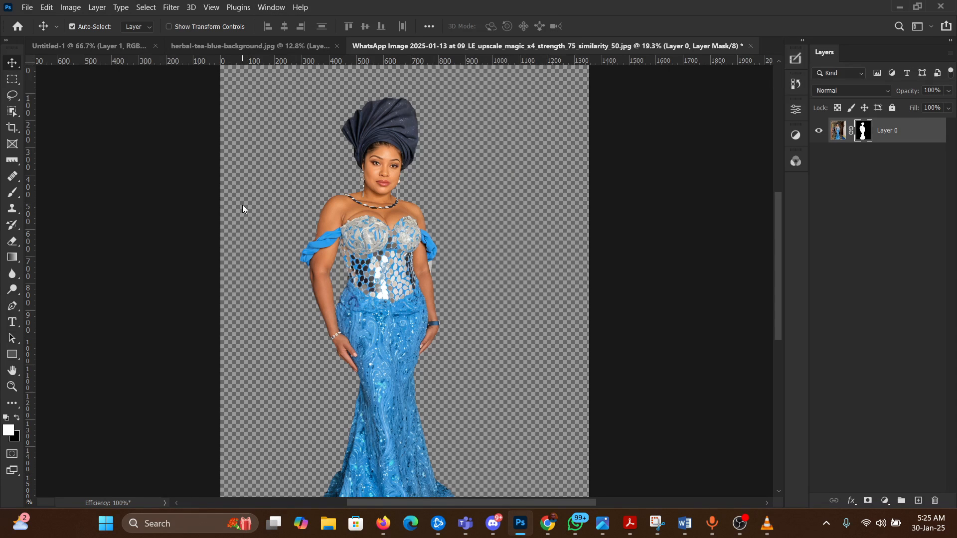
# Step: Hide and restore the rulers around the woman cutout image twice
pyautogui.hotkey('ctrl', 'r')
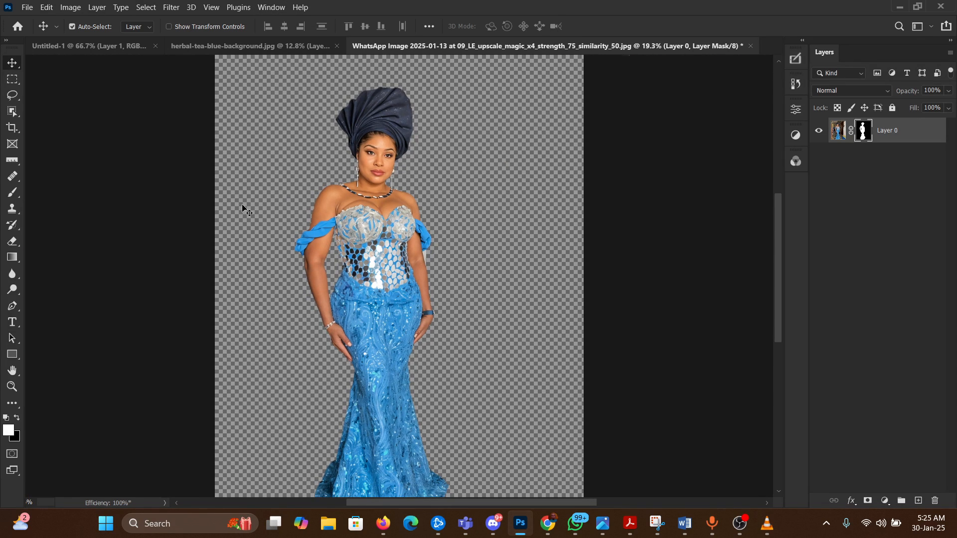
pyautogui.hotkey('ctrl', 'r')
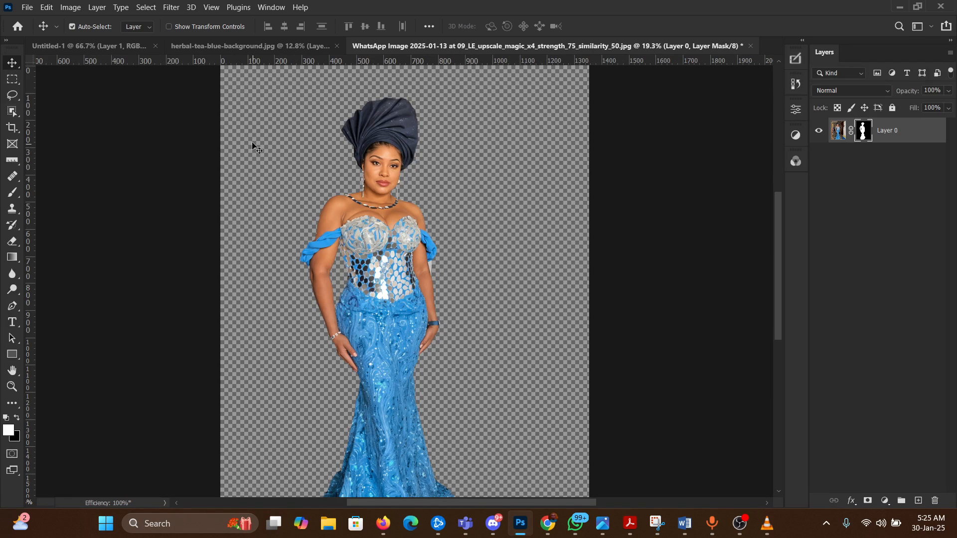
pyautogui.hotkey('ctrl', 'r')
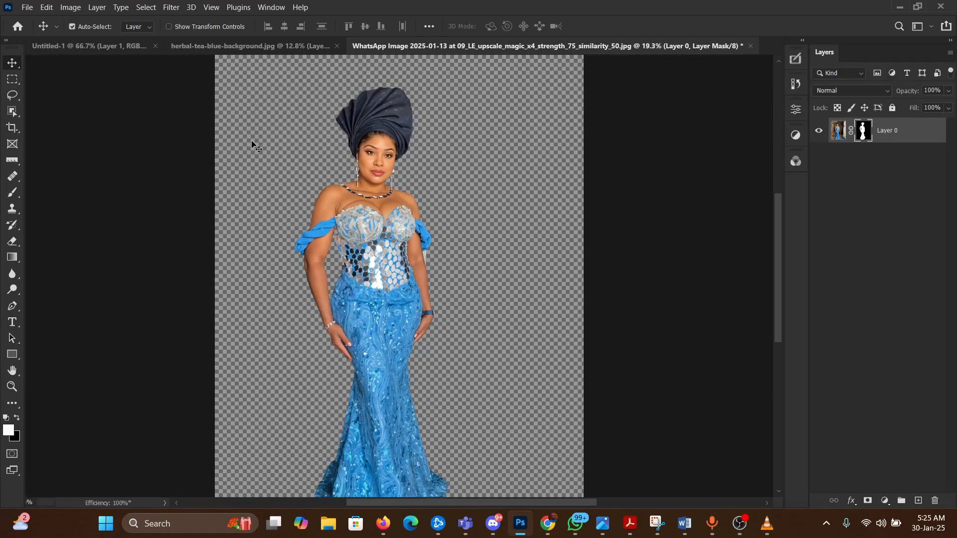
pyautogui.hotkey('ctrl', 'r')
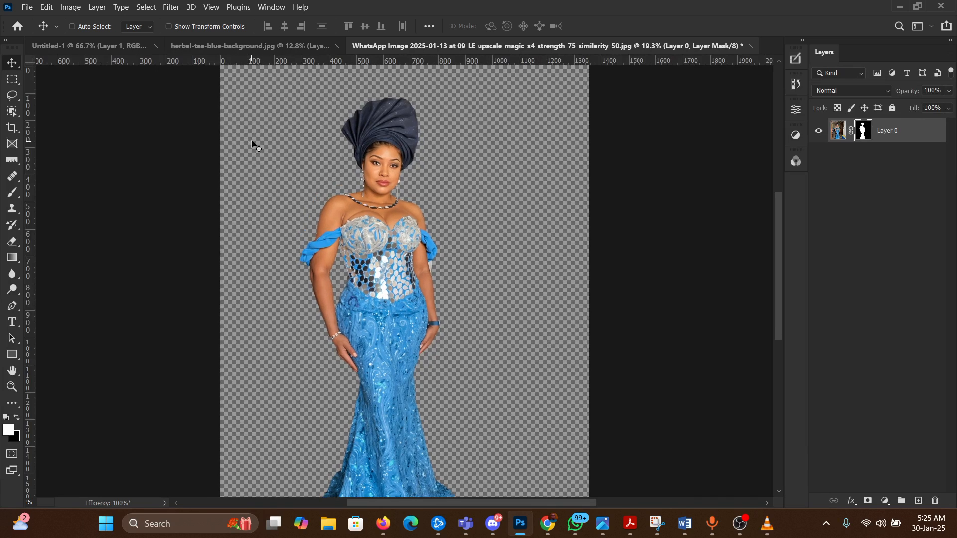
# Step: Examine the window, edit and file commands with their listed keyboard shortcuts, without choosing any
pyautogui.click(262, 9)
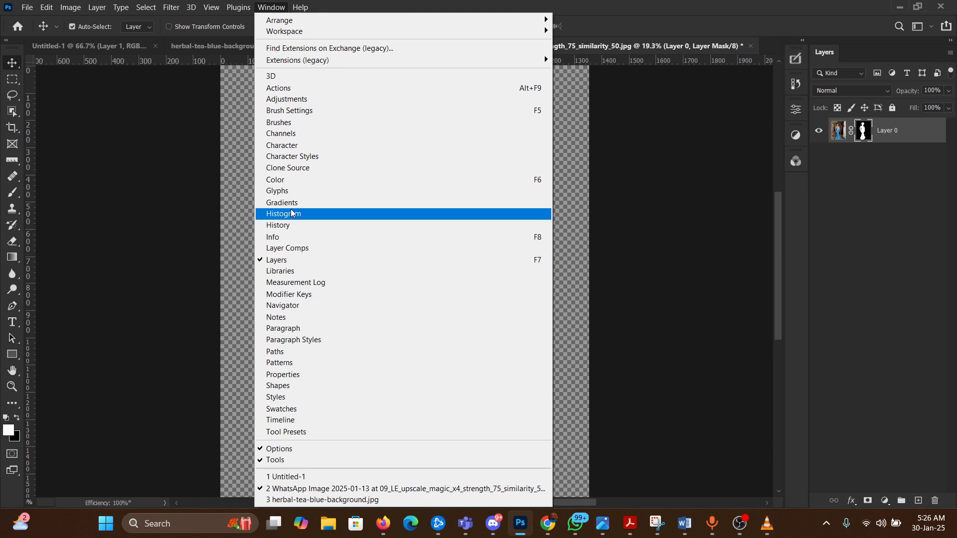
pyautogui.click(46, 8)
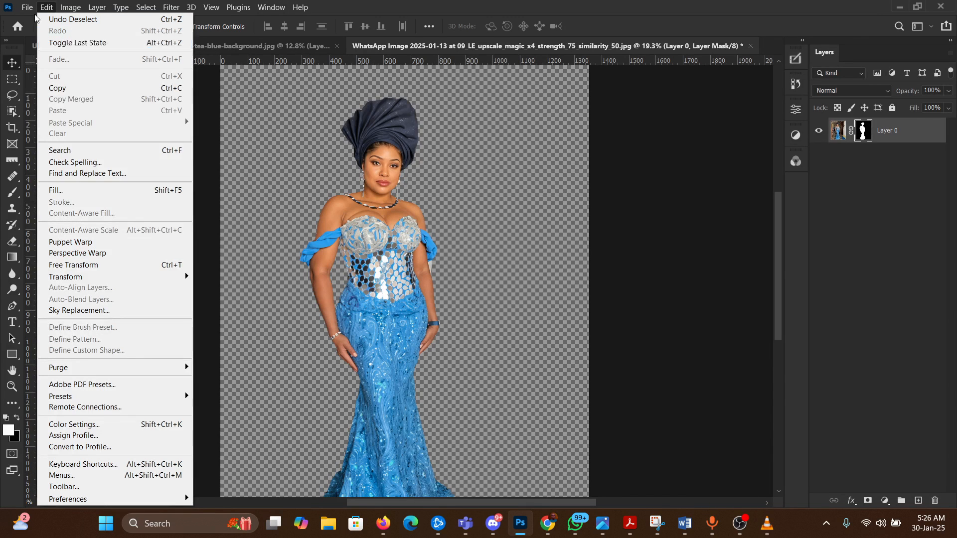
pyautogui.moveTo(27, 7)
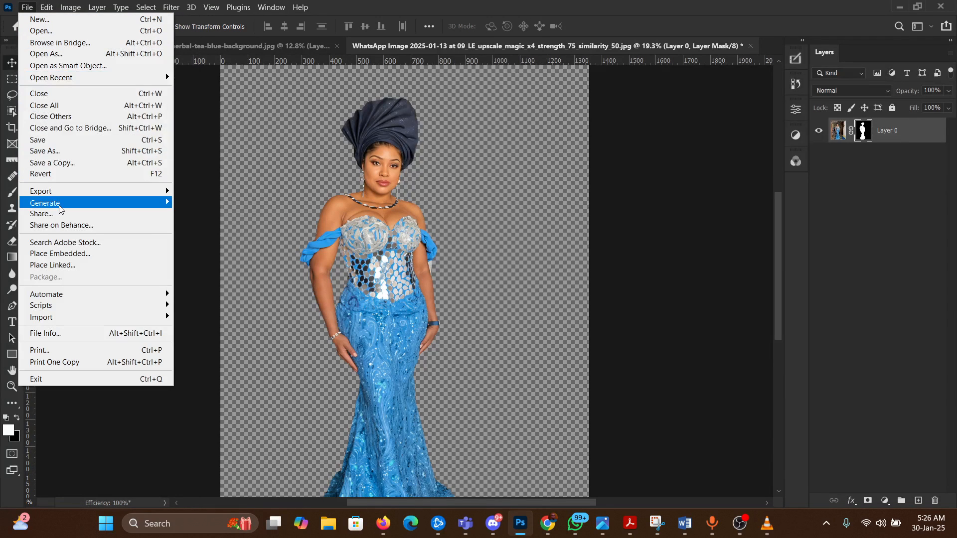
pyautogui.moveTo(63, 208)
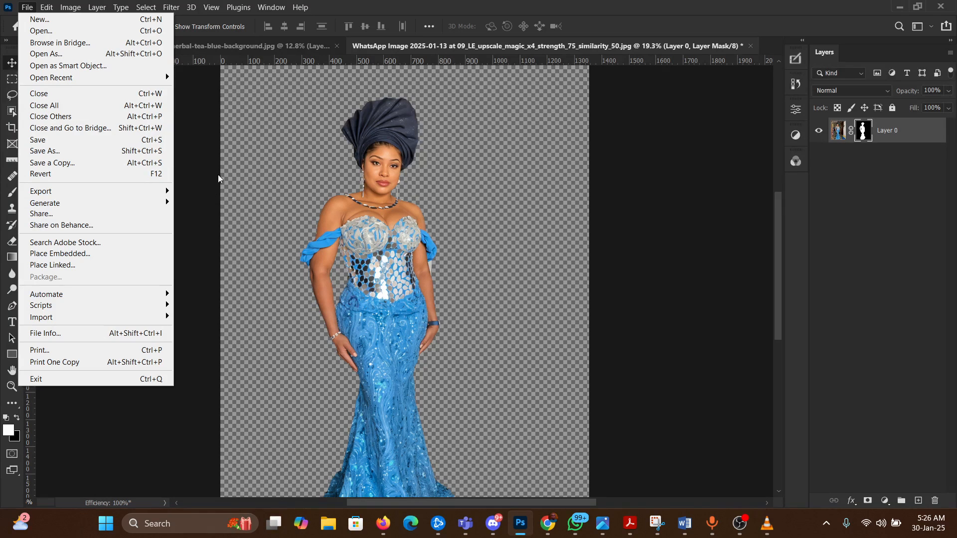
pyautogui.click(218, 178)
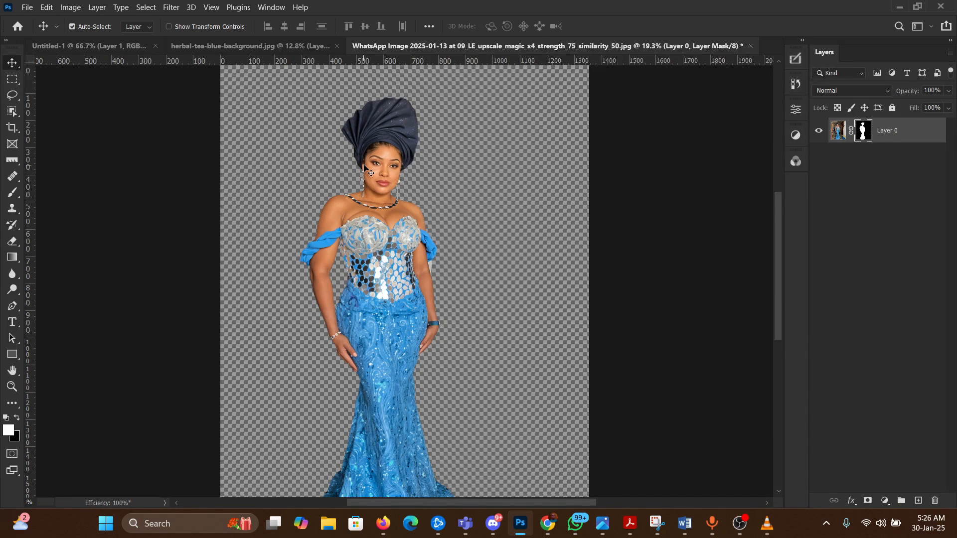
# Step: Inspect the woman cutout image at various magnifications, from a close-up of the face to a tiny thumbnail
pyautogui.scroll(-6, 364, 168)
pyautogui.scroll(8, 364, 168)
pyautogui.scroll(-8, 364, 168)
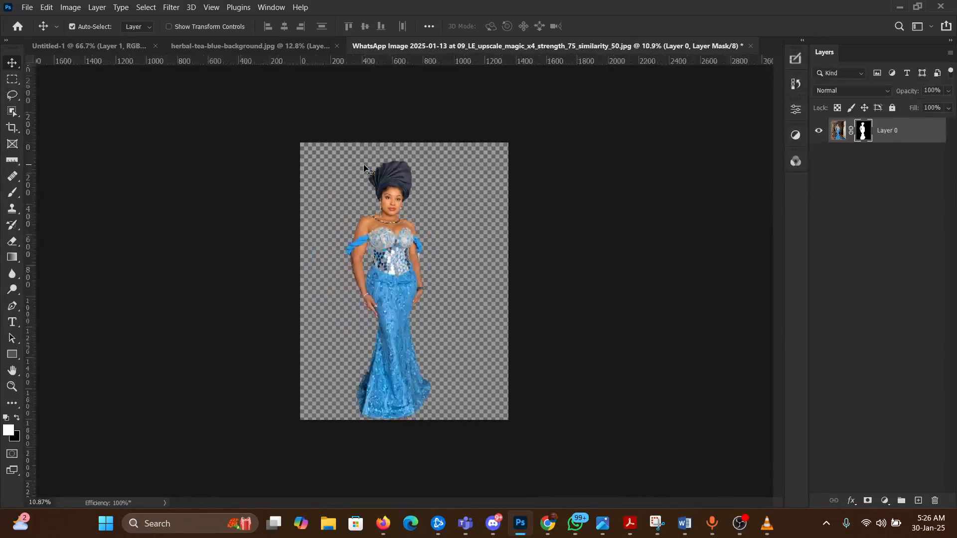
pyautogui.scroll(7, 364, 169)
pyautogui.scroll(5, 363, 168)
pyautogui.scroll(-5, 394, 152)
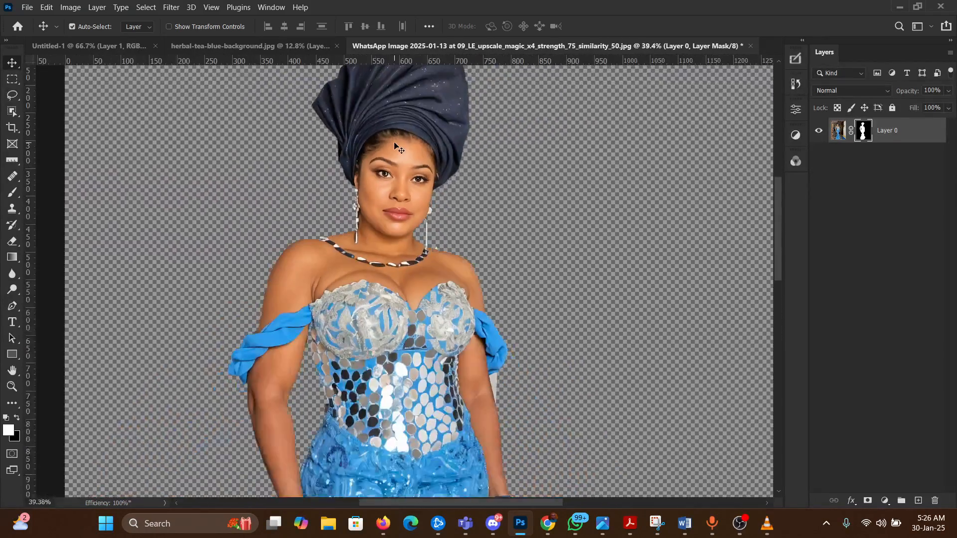
pyautogui.scroll(-10, 395, 152)
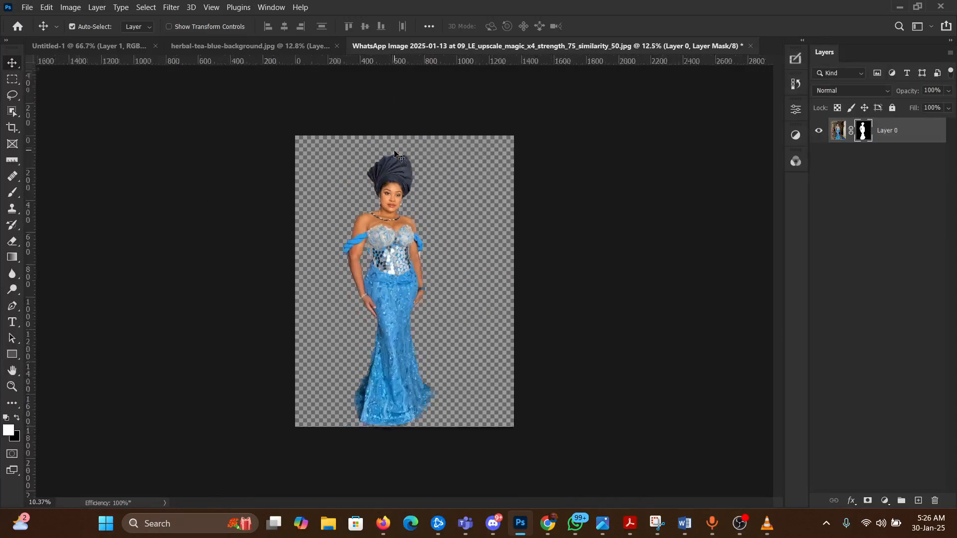
pyautogui.scroll(-8, 395, 152)
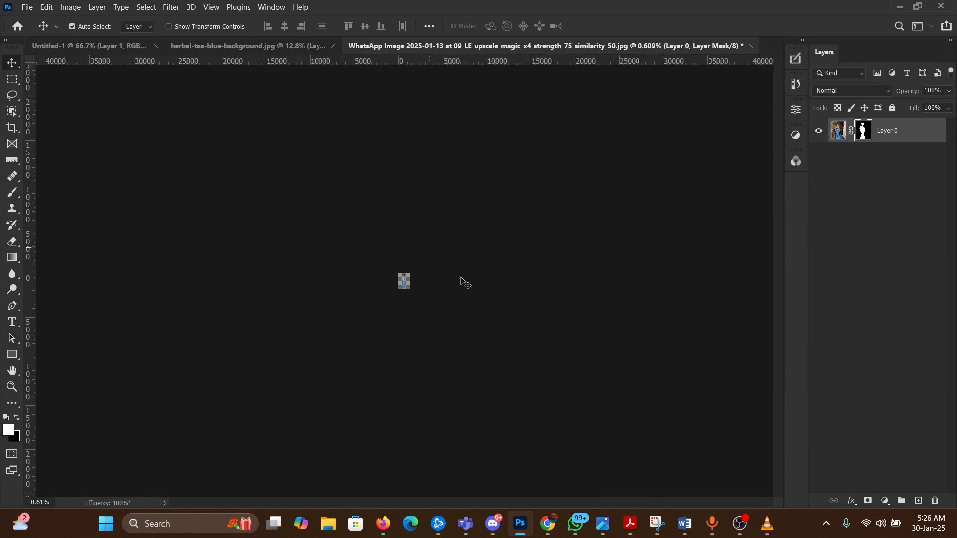
pyautogui.scroll(2, 430, 296)
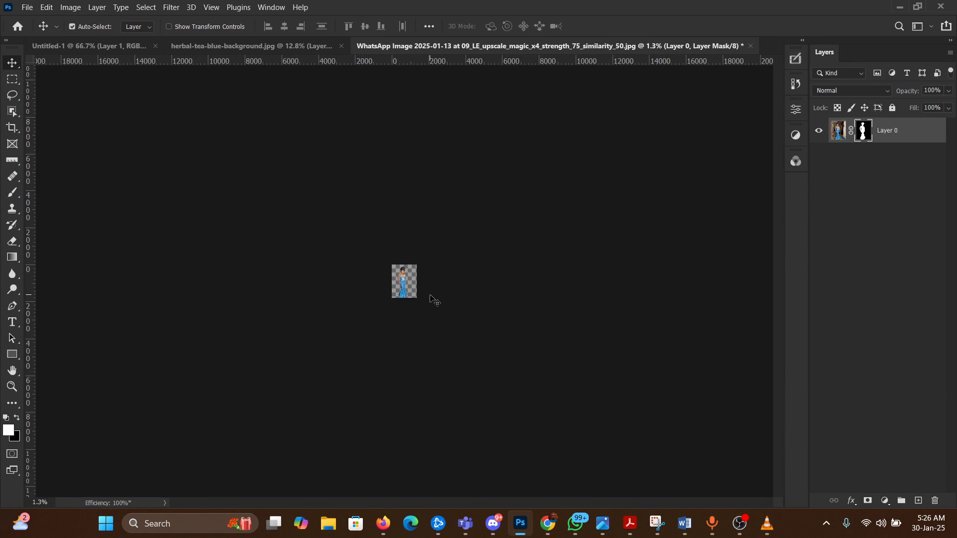
# Step: Compare the woman cutout's fit-on-screen view with its 100% zoom, leaving the whole image fitted on screen
pyautogui.hotkey('ctrl', '0')
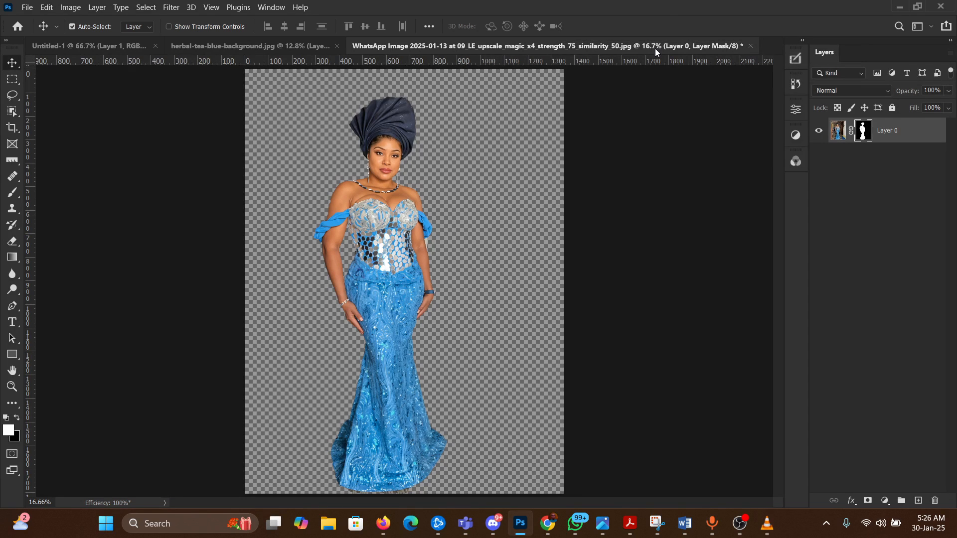
pyautogui.press('ctrl')
pyautogui.hotkey('ctrl', '1')
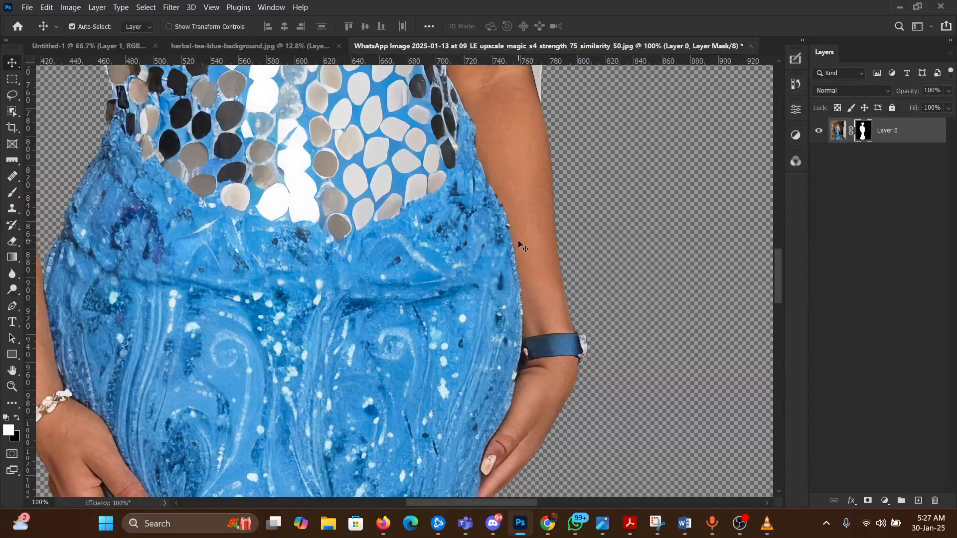
pyautogui.hotkey('ctrl', '0')
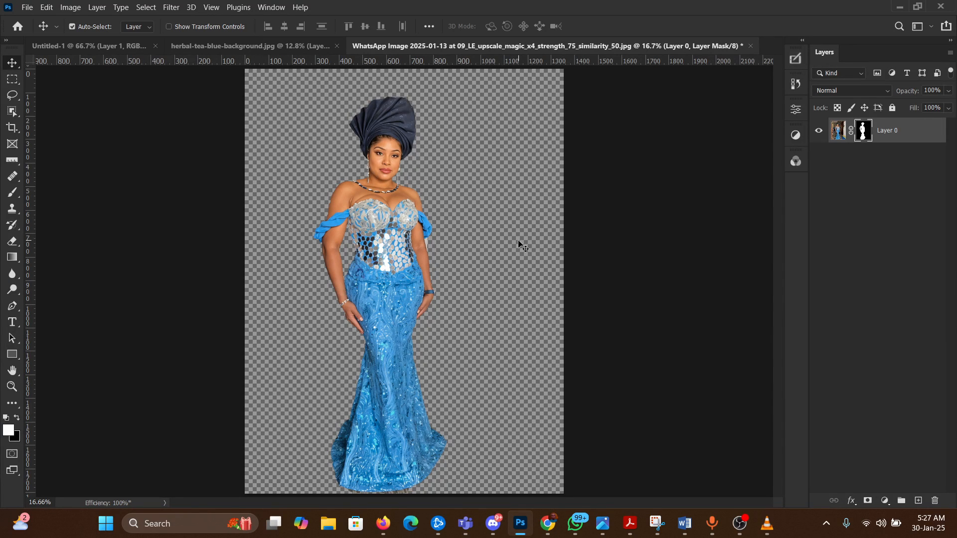
# Step: Change the screen mode to full screen with the menu bar, and on to full screen without any panels
pyautogui.press('f')
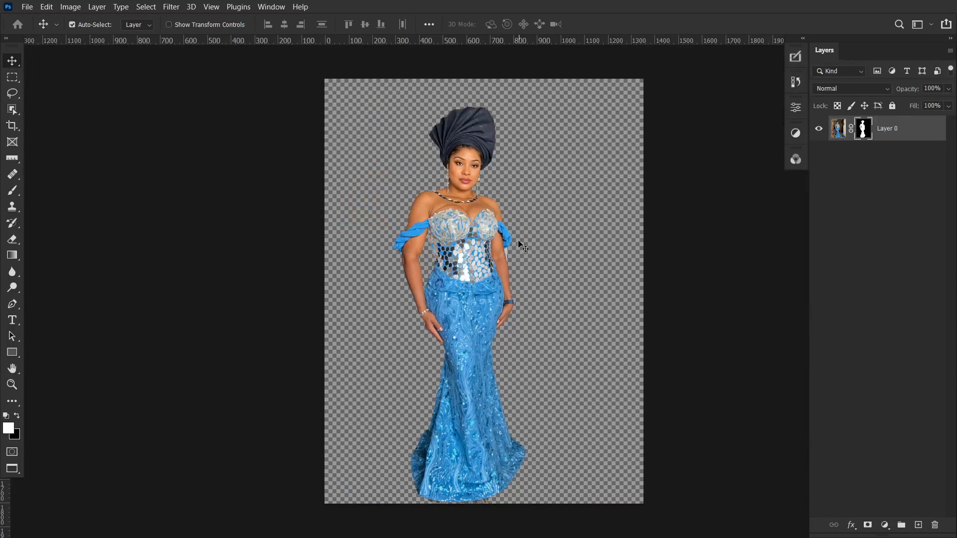
pyautogui.press('f')
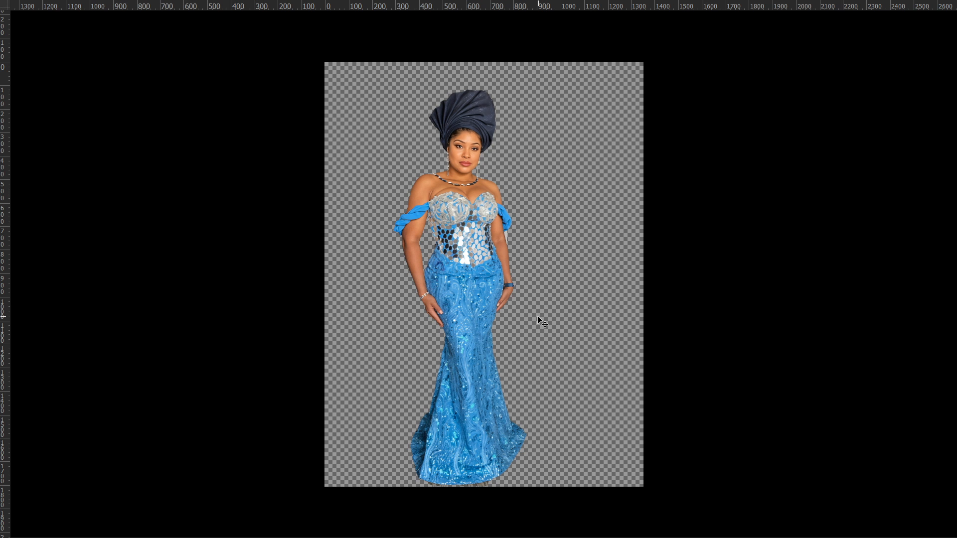
# Step: Cycle the screen mode back to standard, and on to full screen with the menu bar
pyautogui.press('f')
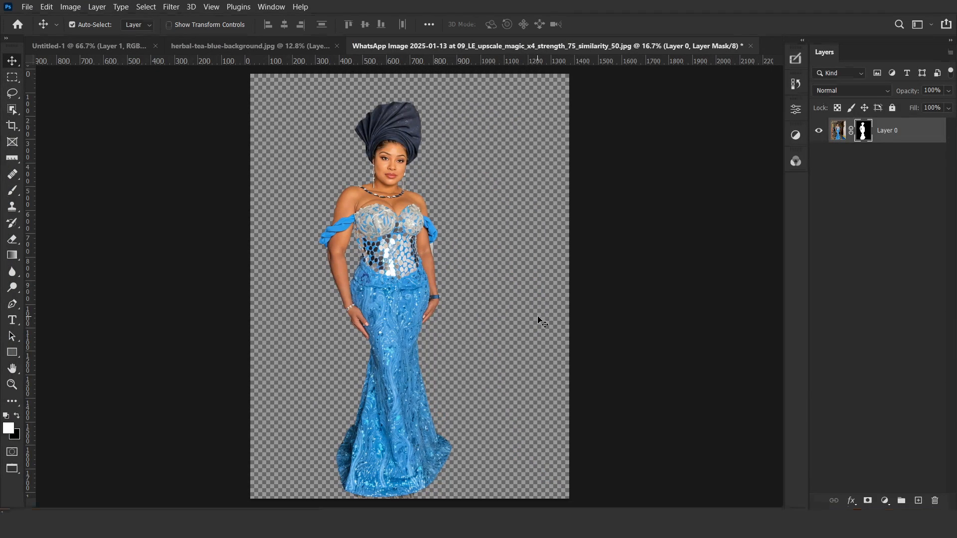
pyautogui.press('f')
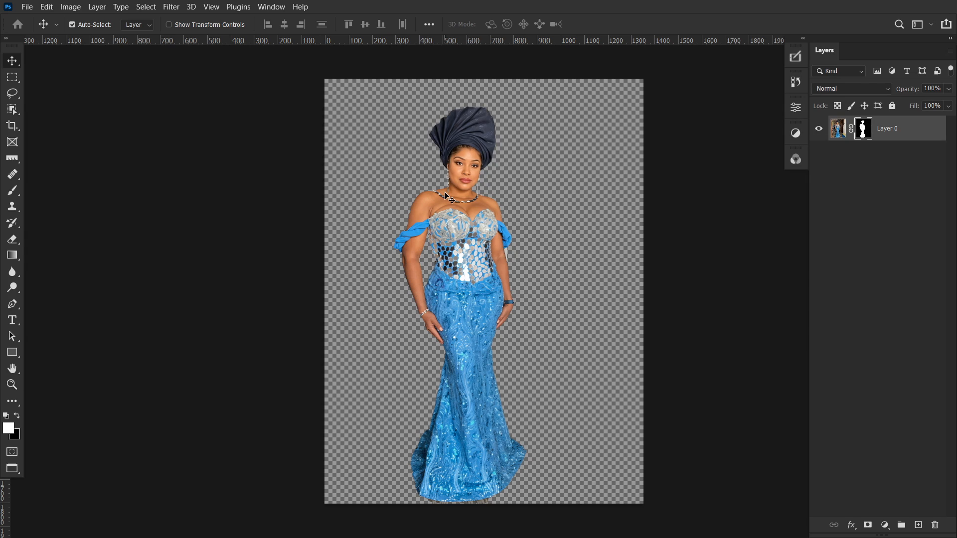
# Step: Scrub the Zoom tool in and out on the woman's face, fit the whole image on screen and return to the Move tool
pyautogui.press('z')
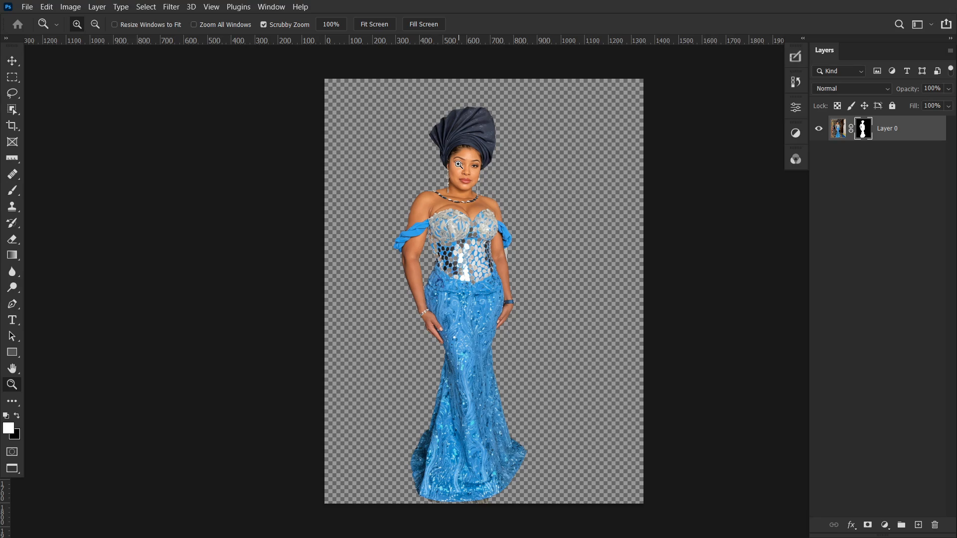
pyautogui.moveTo(458, 164); pyautogui.dragTo(456, 283)
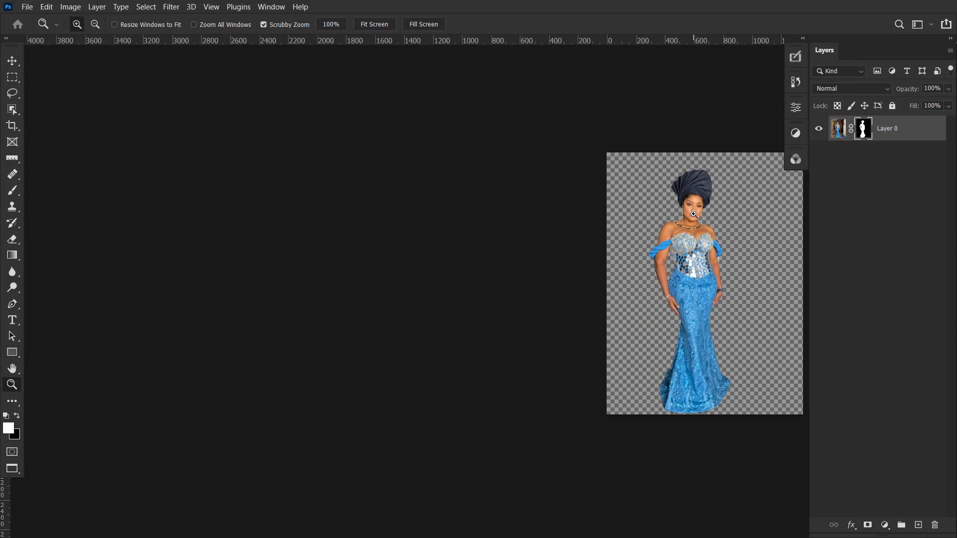
pyautogui.moveTo(694, 211); pyautogui.dragTo(721, 213)
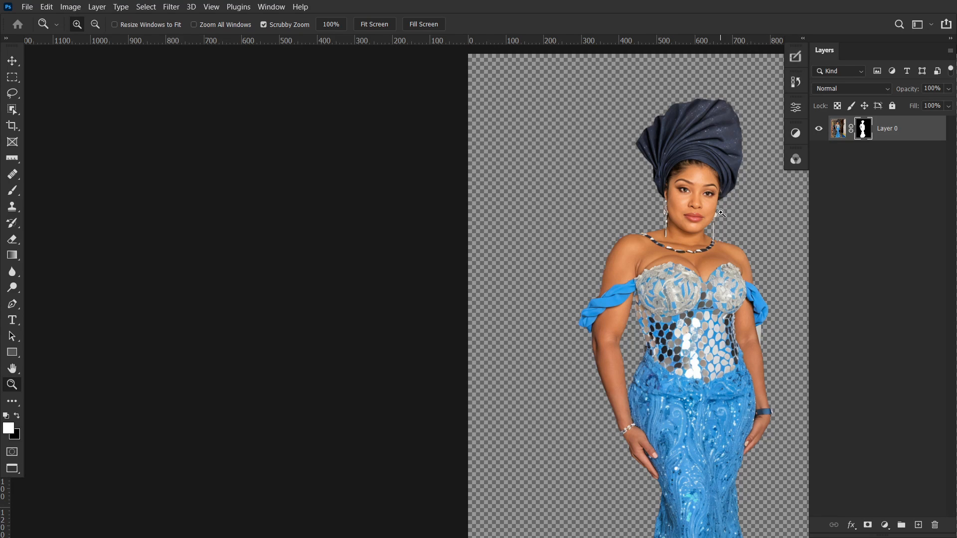
pyautogui.moveTo(721, 213); pyautogui.dragTo(824, 167)
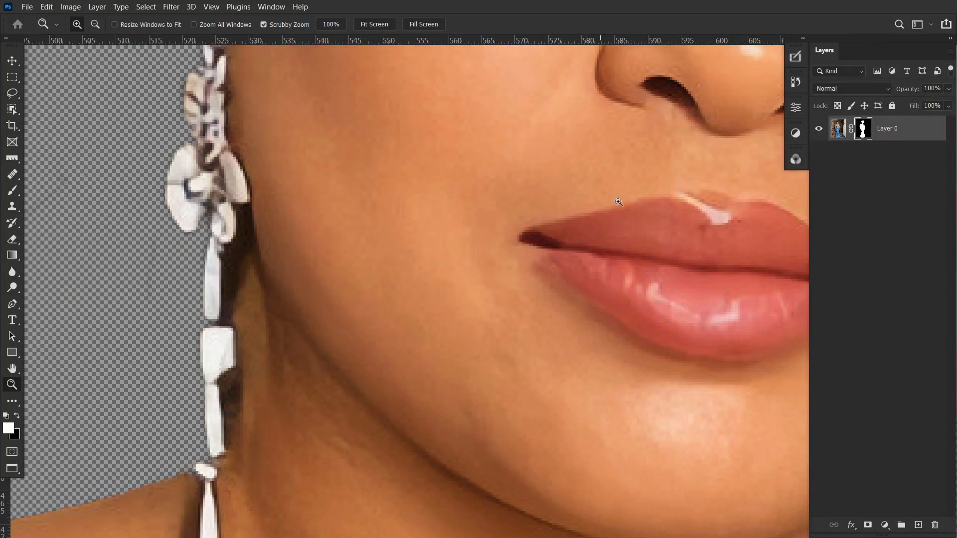
pyautogui.moveTo(775, 179); pyautogui.dragTo(596, 179)
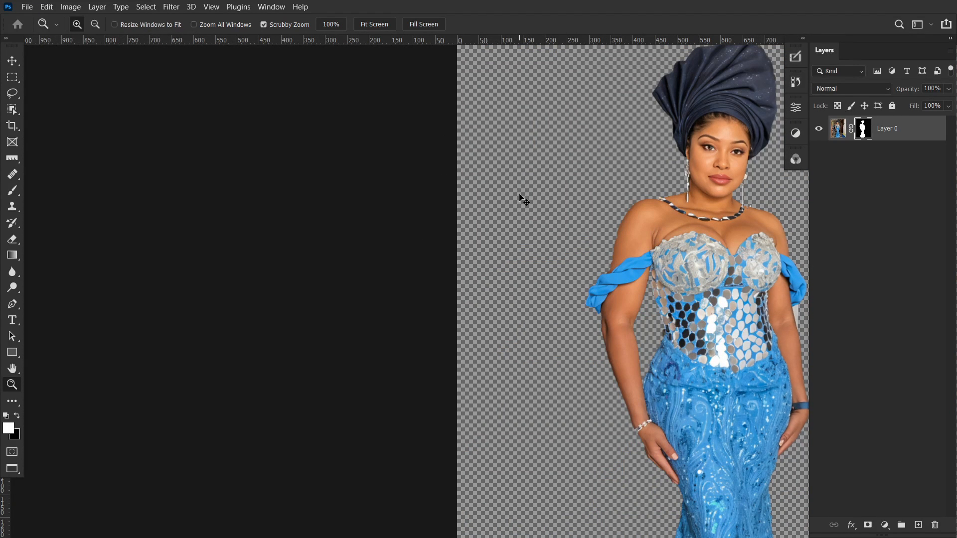
pyautogui.hotkey('ctrl', '0')
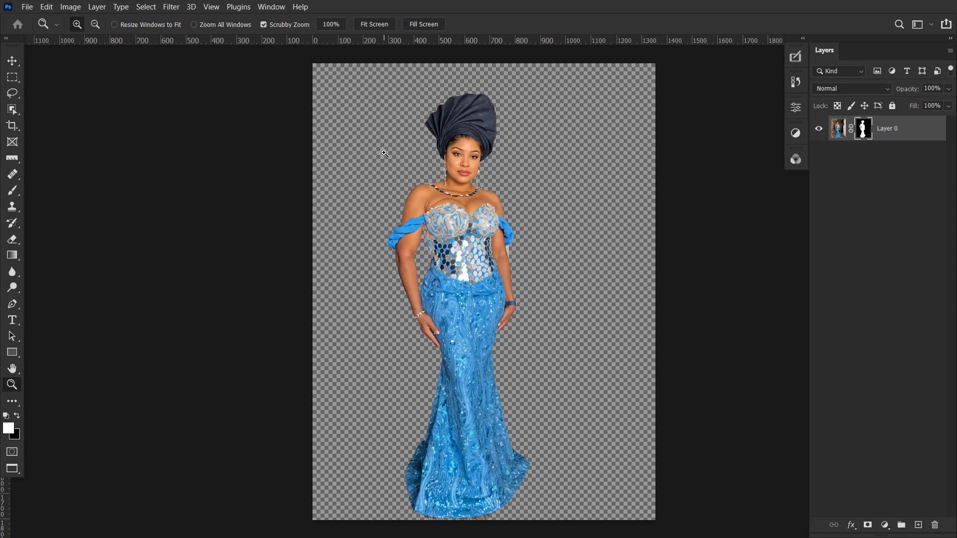
pyautogui.press('v')
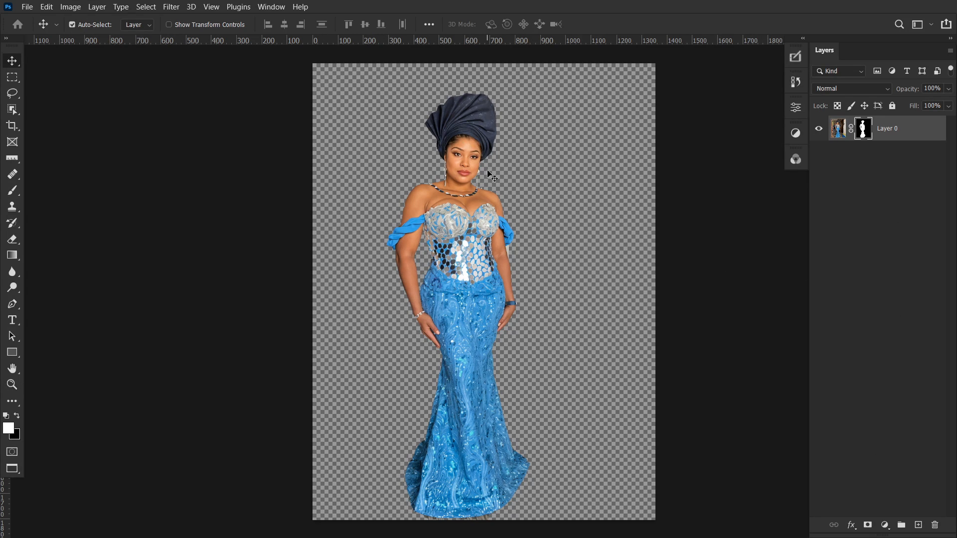
# Step: Add a Solid Color fill layer in red e11706 and place it beneath the woman's layer as the background
pyautogui.click(918, 525)
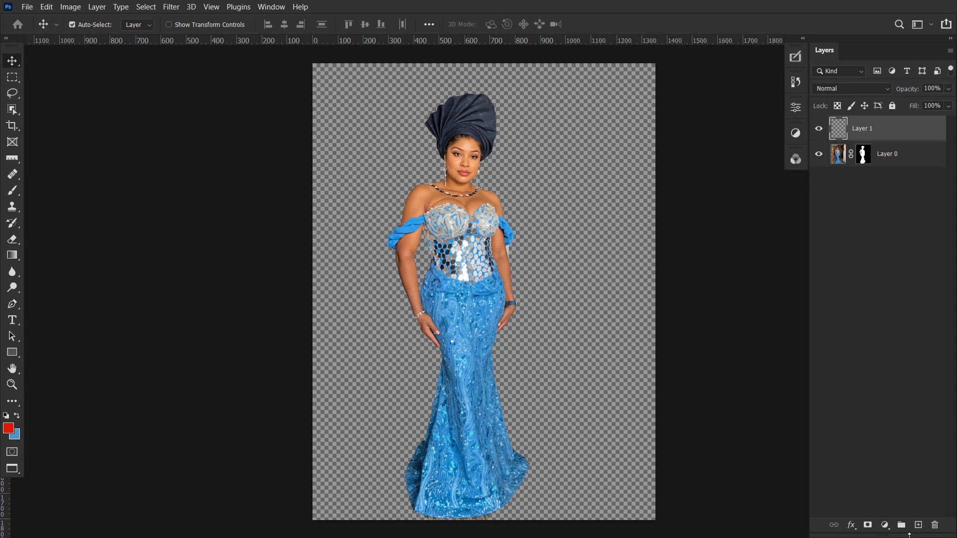
pyautogui.click(884, 525)
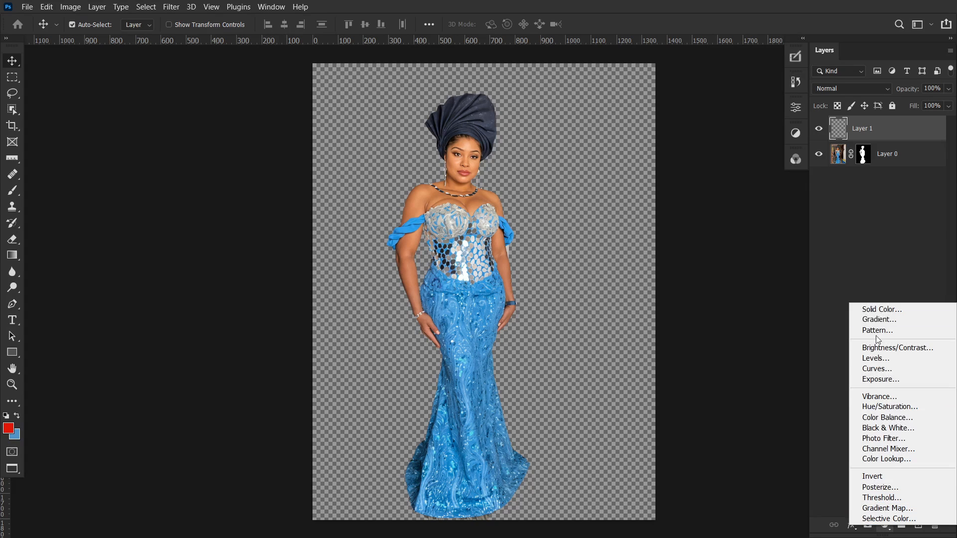
pyautogui.click(880, 309)
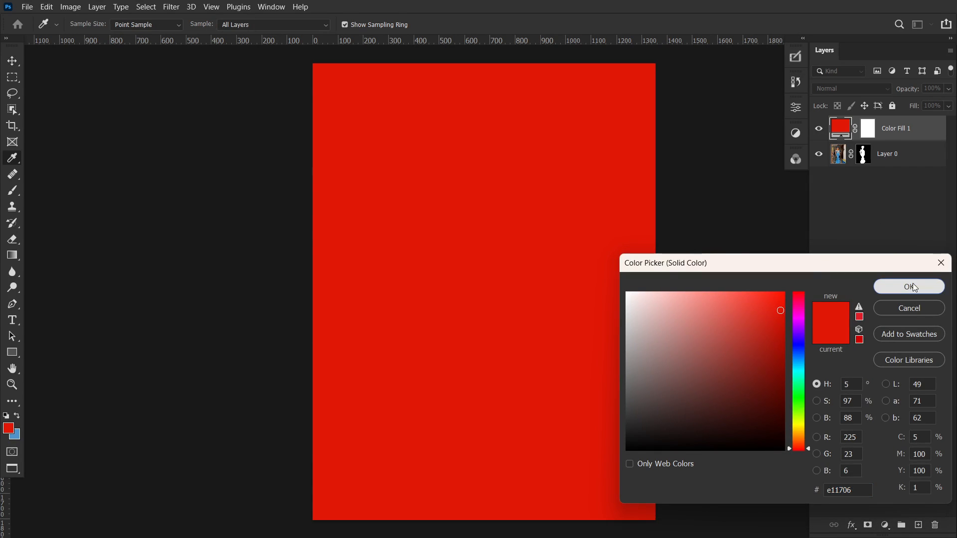
pyautogui.click(909, 287)
pyautogui.moveTo(914, 131); pyautogui.dragTo(918, 166)
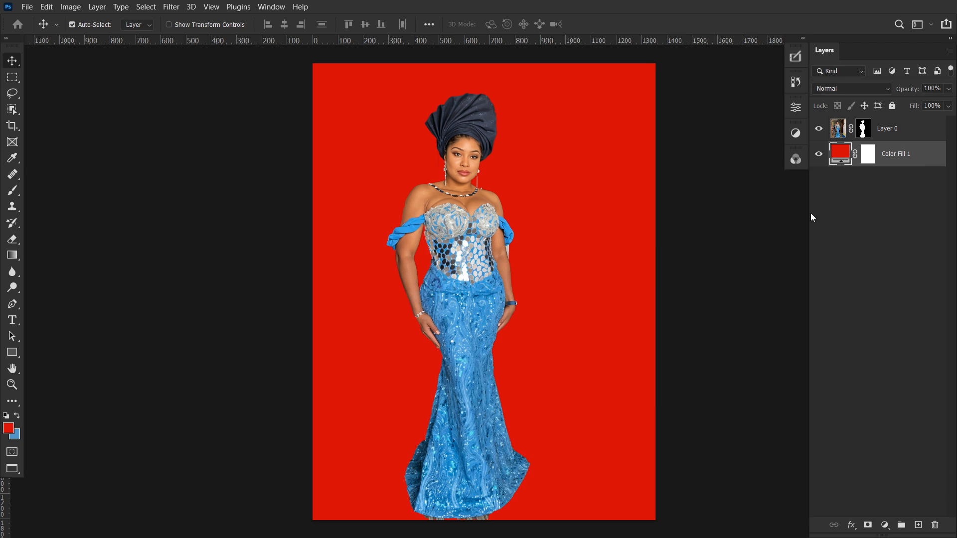
# Step: Change the background fill layer's colour to blue 068ce1
pyautogui.doubleClick(840, 155)
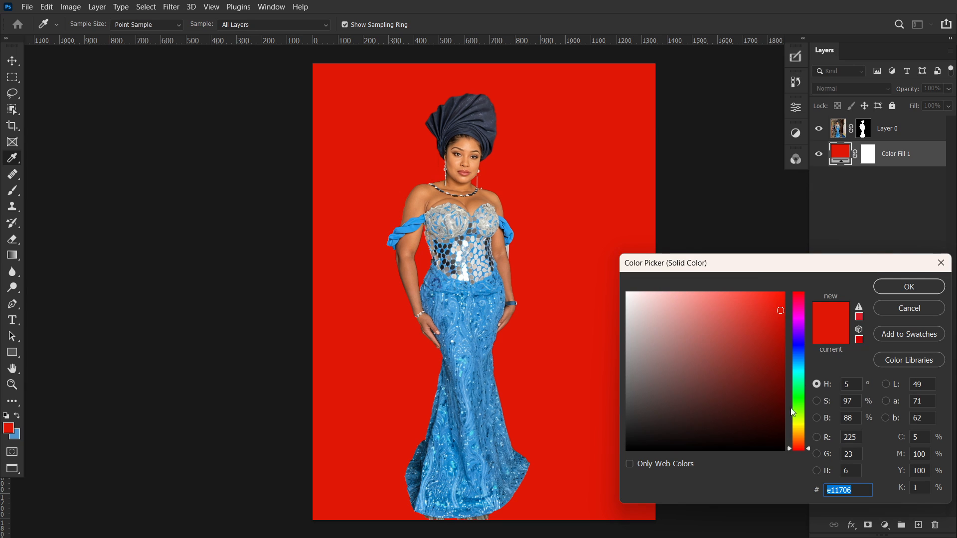
pyautogui.click(803, 361)
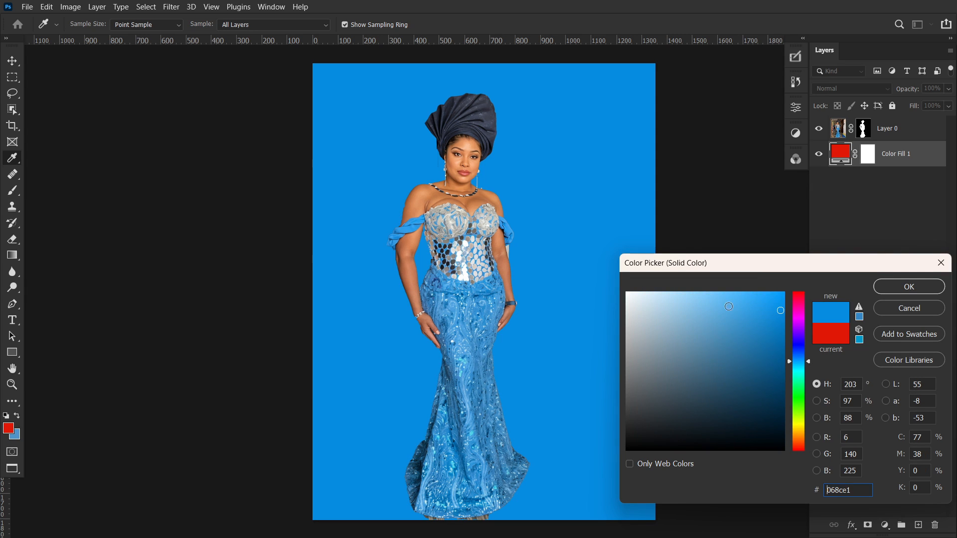
pyautogui.click(908, 287)
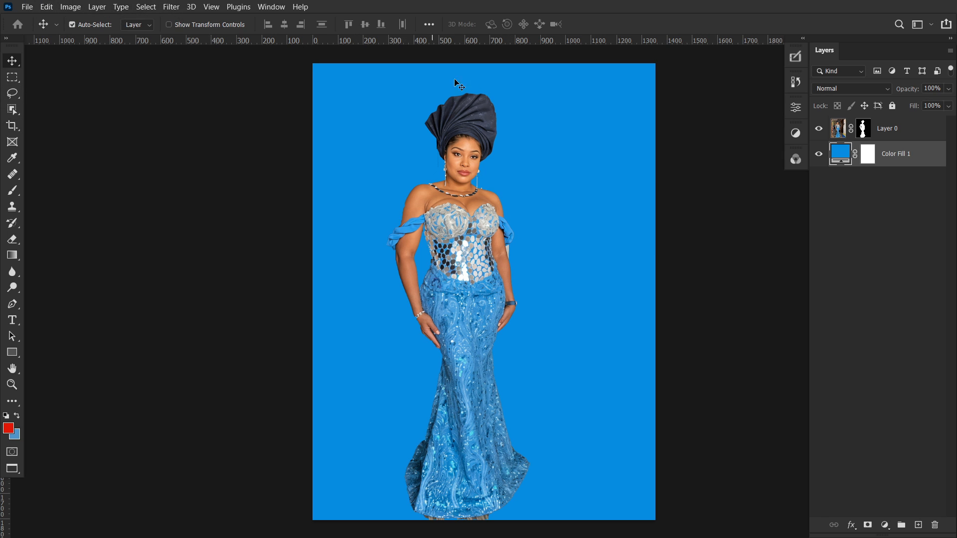
# Step: Set up a save of the document in the Downloads folder, named lady11 and in Photoshop format
pyautogui.click(28, 6)
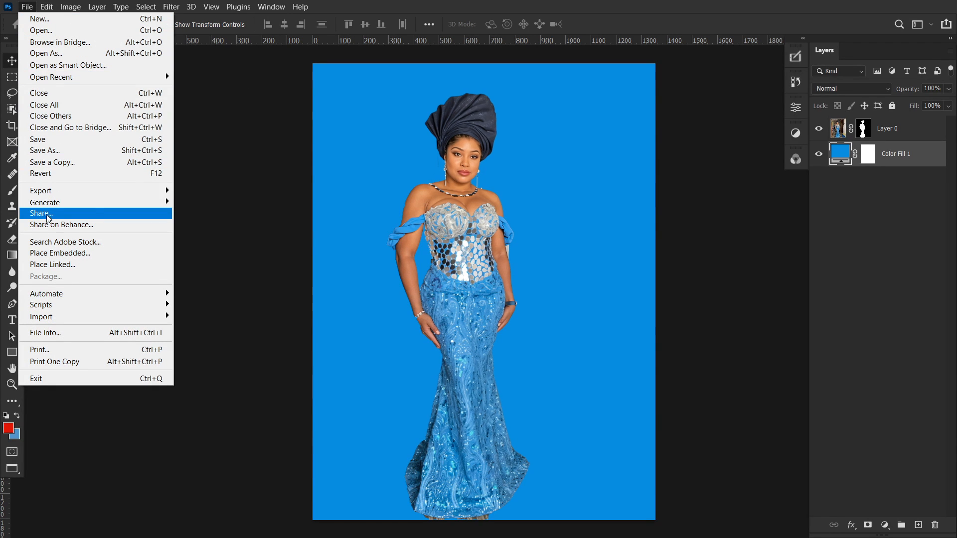
pyautogui.click(62, 151)
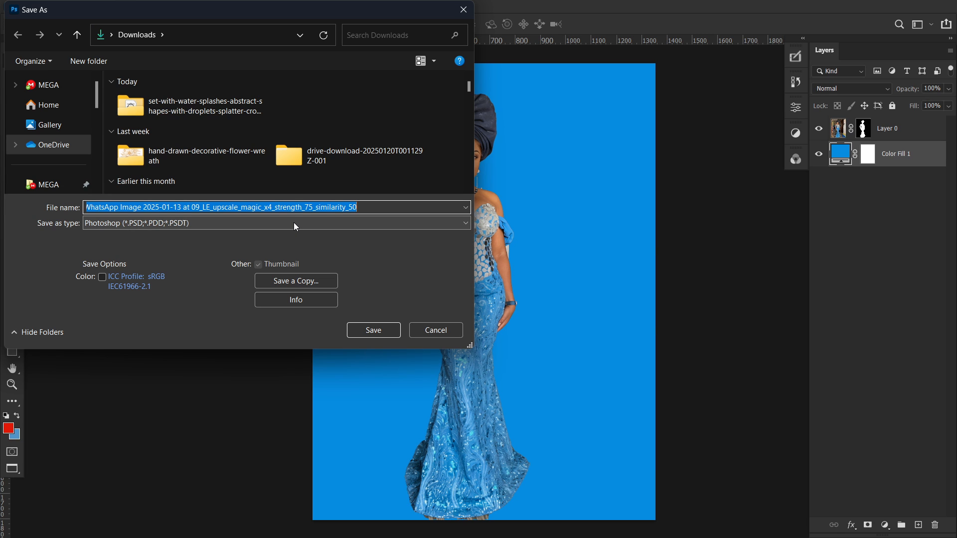
pyautogui.write('lady')
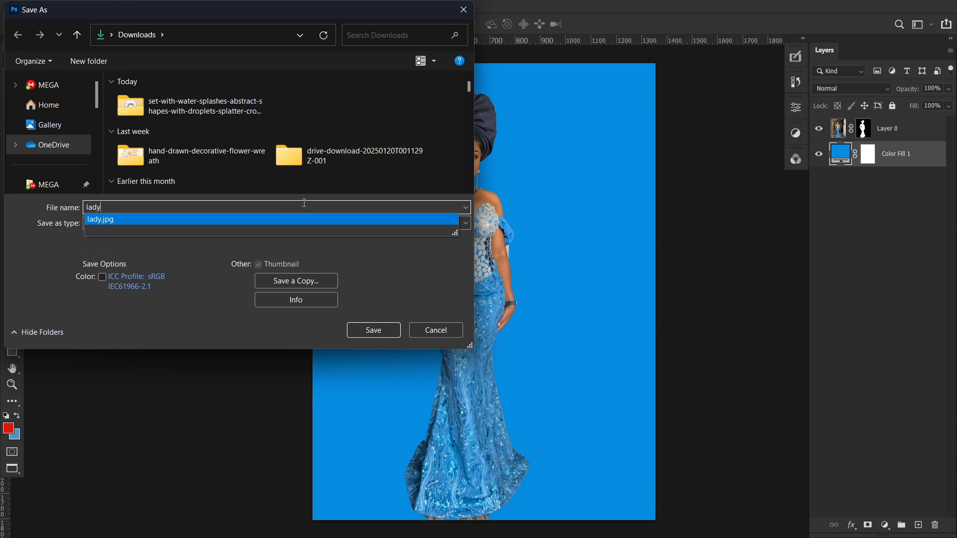
pyautogui.write('11')
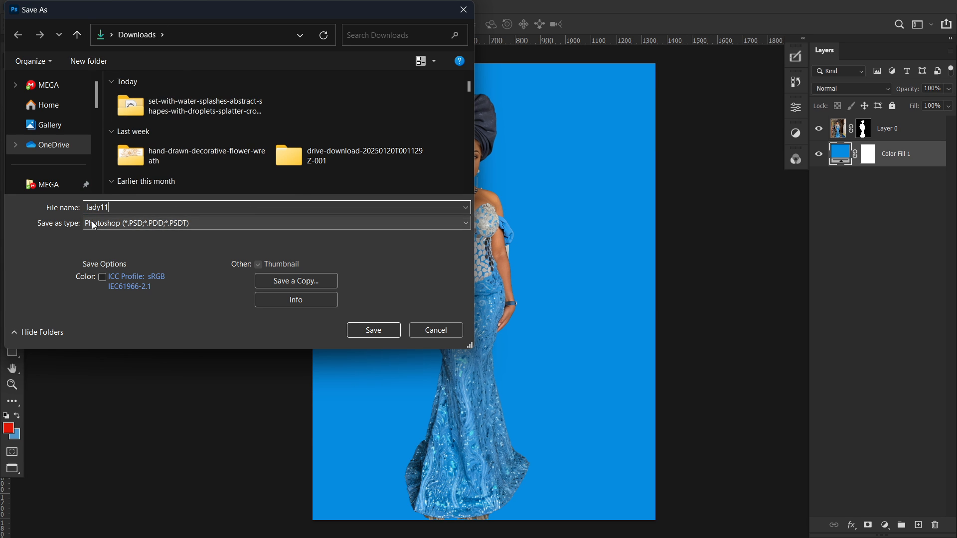
pyautogui.click(133, 223)
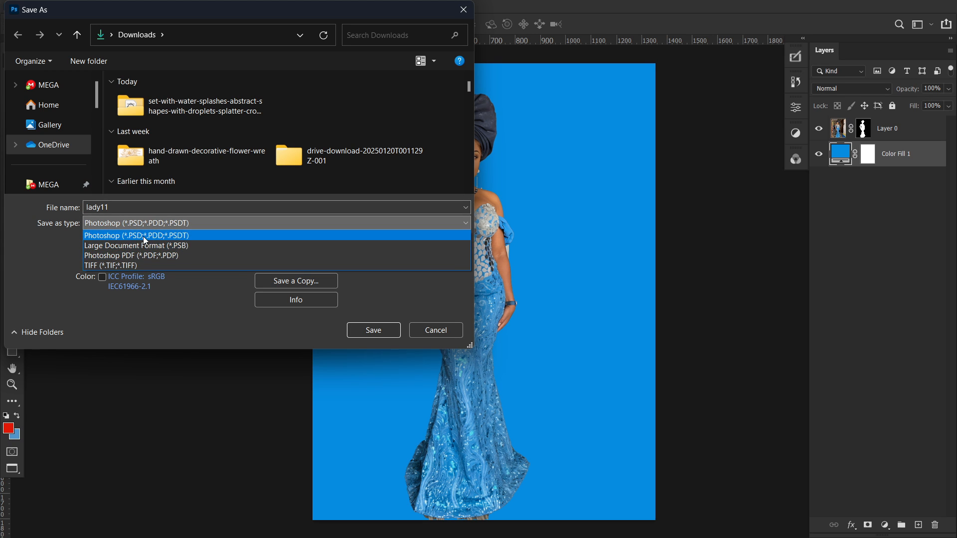
pyautogui.click(158, 236)
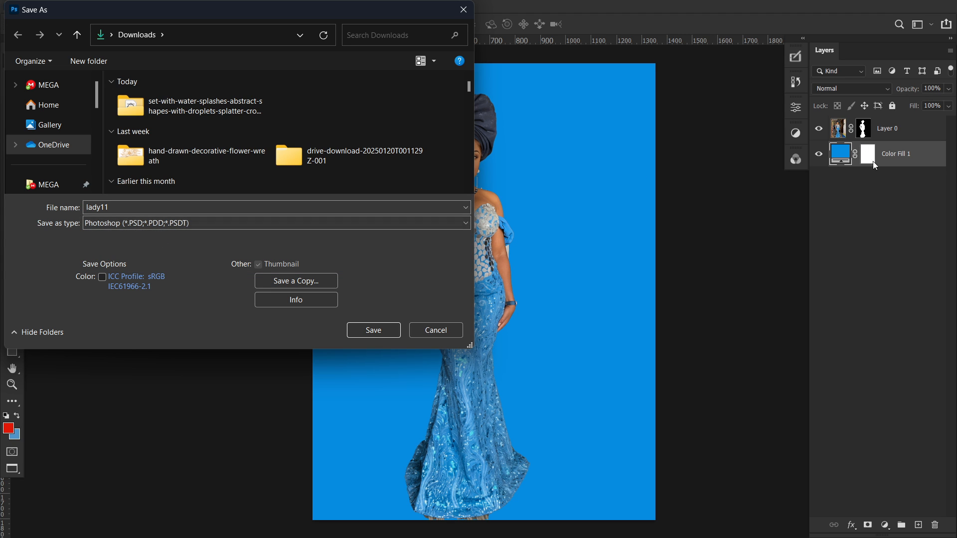
# Step: Switch the file format to TIFF and save lady11 with no image compression, RLE layer compression and layers included
pyautogui.click(234, 225)
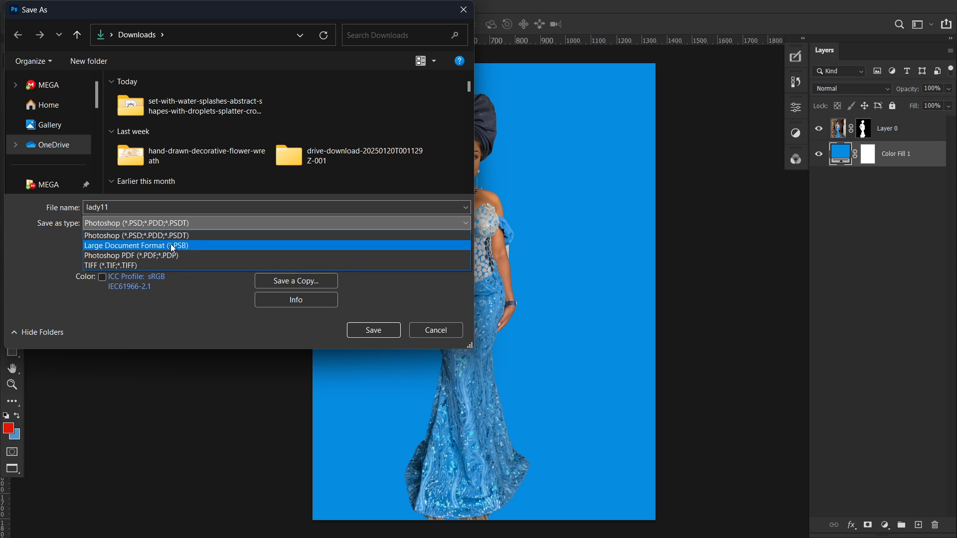
pyautogui.click(136, 265)
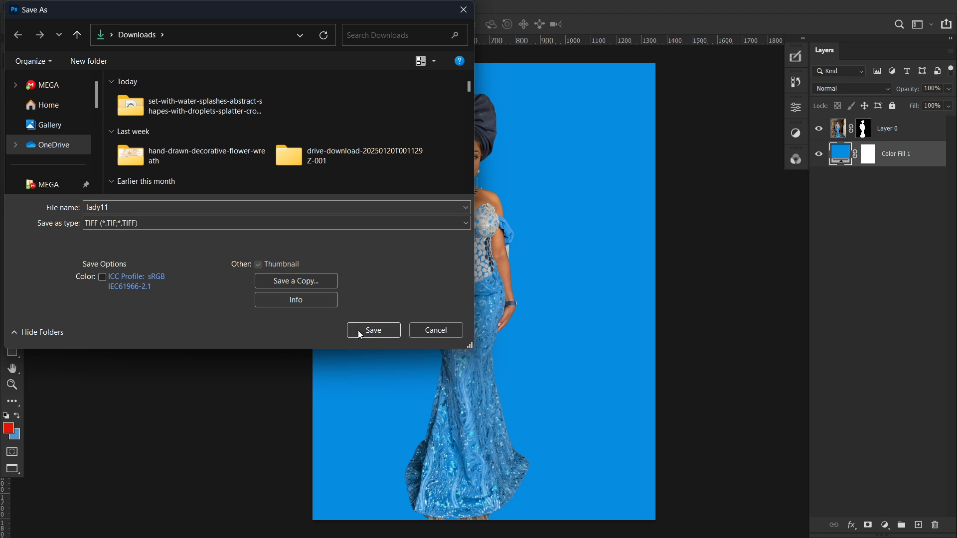
pyautogui.click(372, 330)
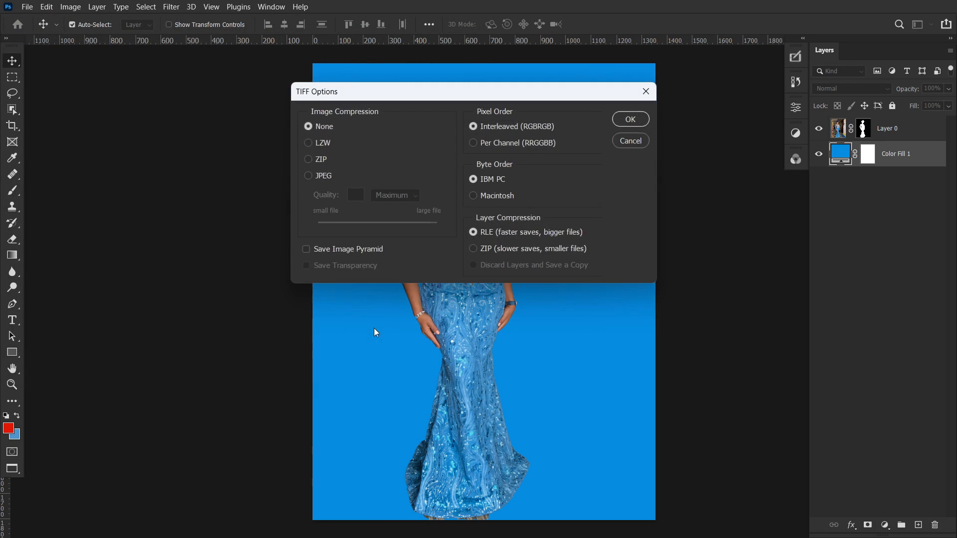
pyautogui.click(629, 120)
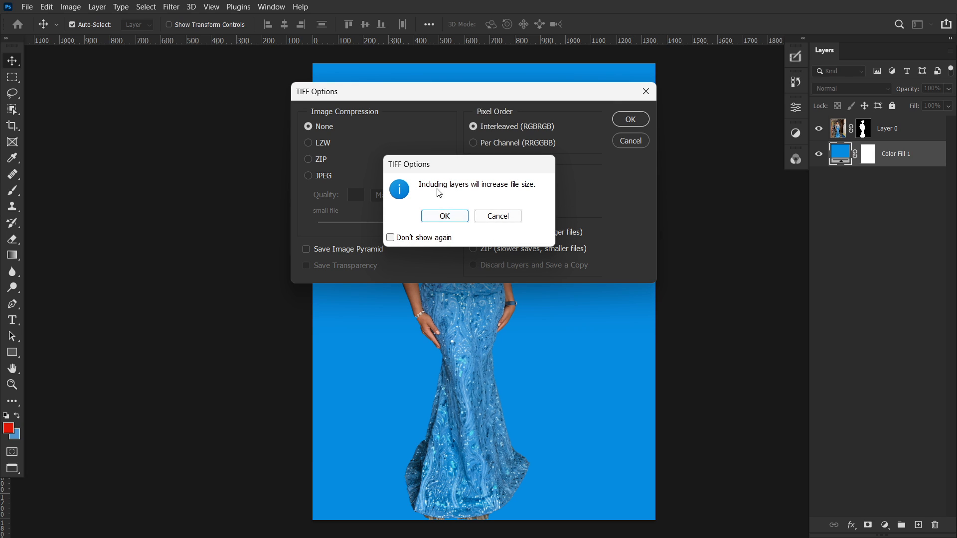
pyautogui.click(445, 215)
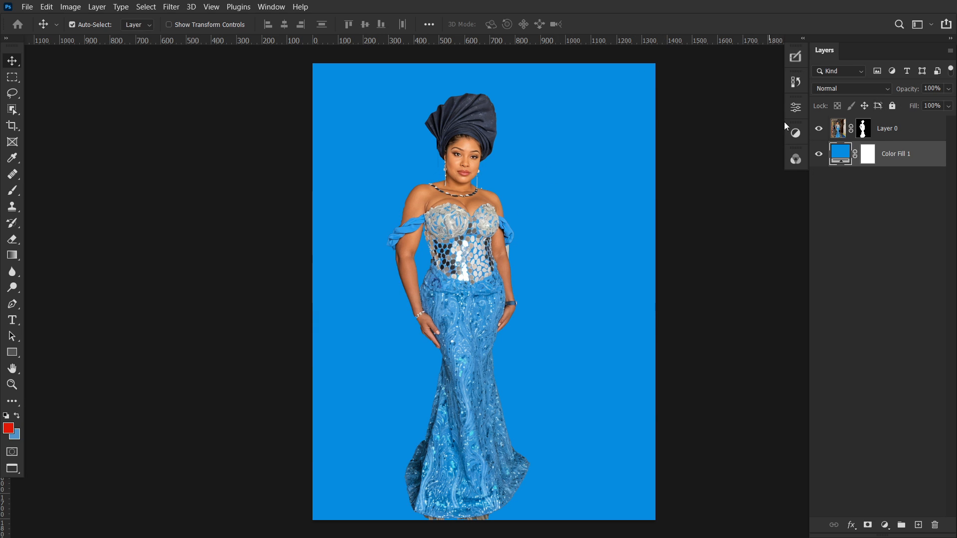
pyautogui.click(27, 7)
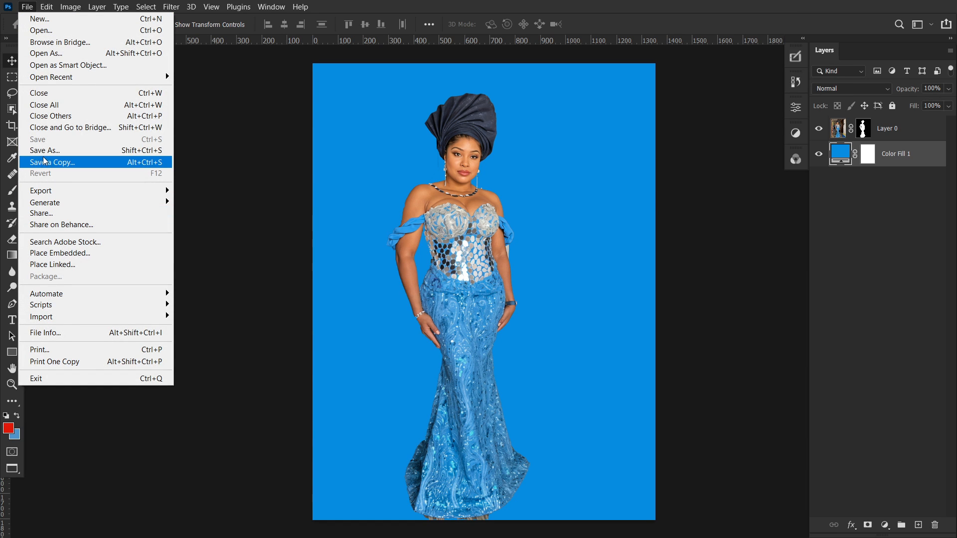
pyautogui.click(93, 159)
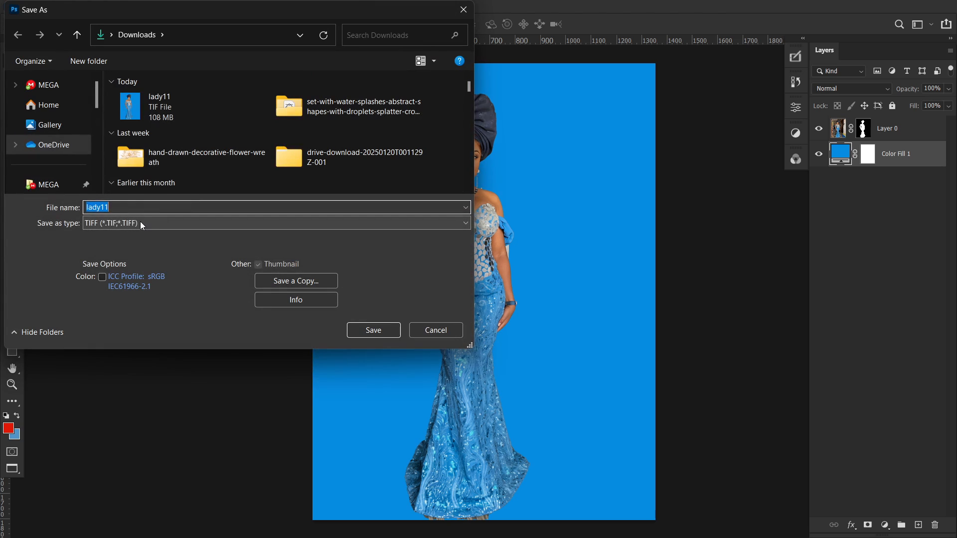
pyautogui.click(143, 221)
pyautogui.click(134, 235)
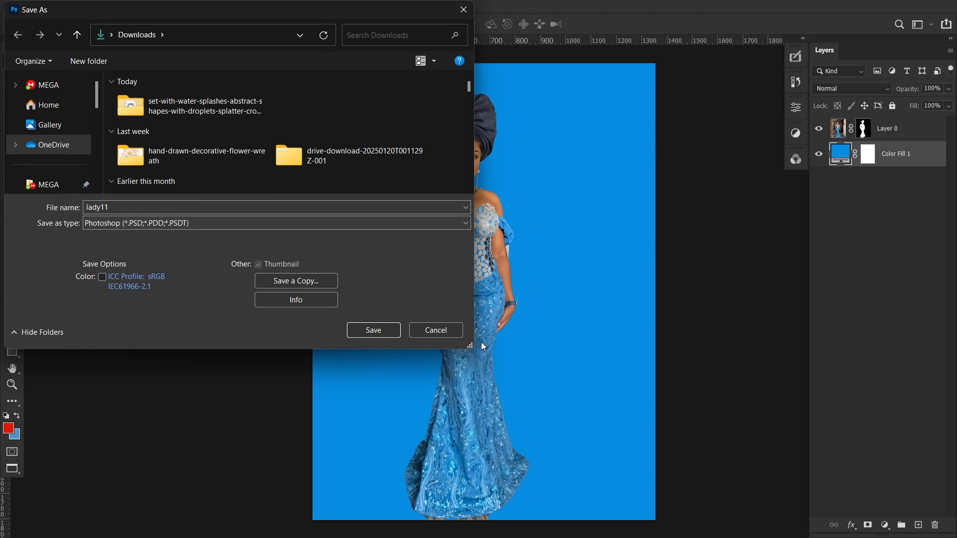
pyautogui.click(437, 334)
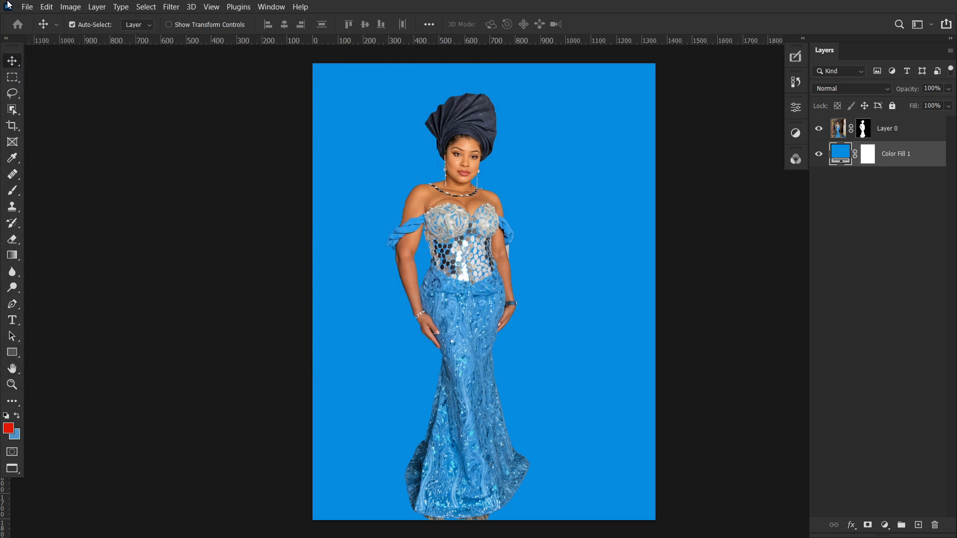
# Step: Set up an export of the document in JPG format with Great quality
pyautogui.click(27, 6)
pyautogui.moveTo(86, 190)
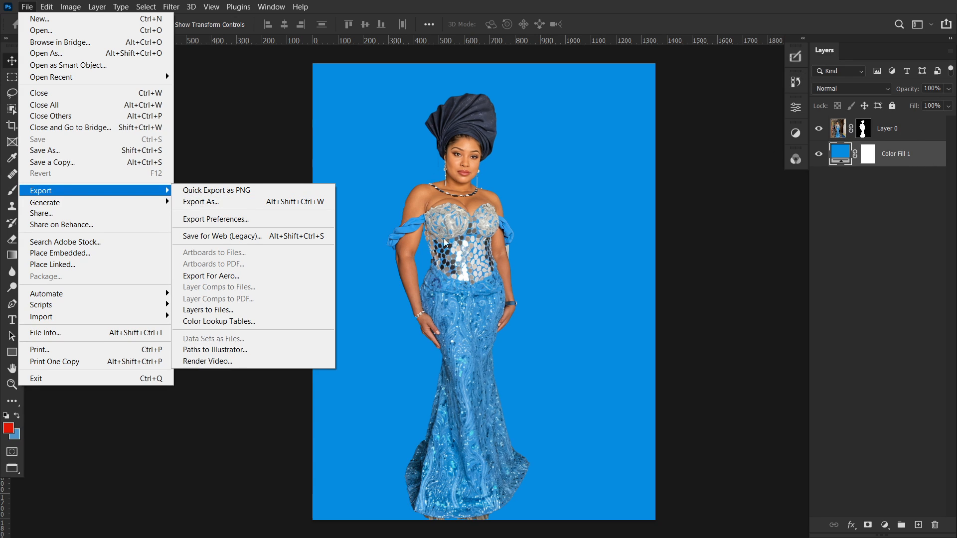
pyautogui.click(229, 202)
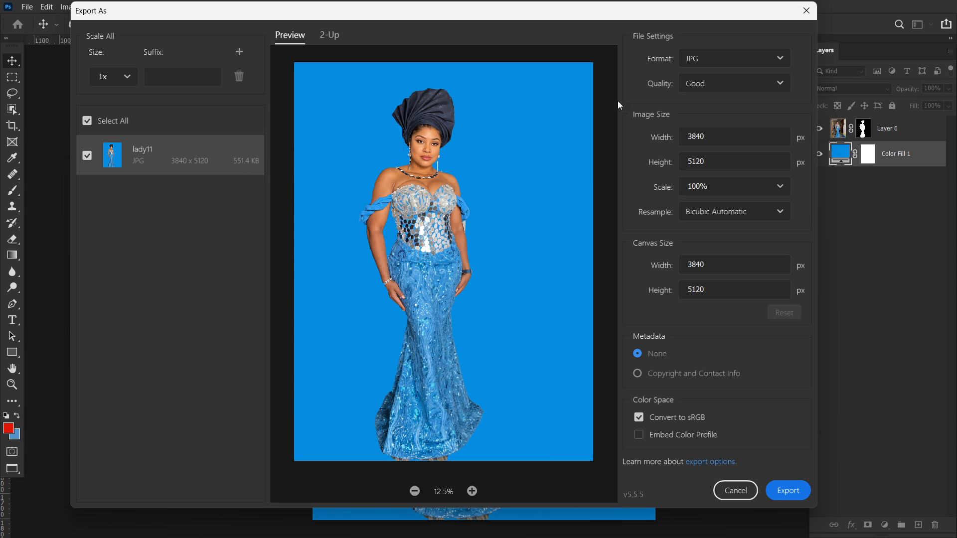
pyautogui.click(715, 62)
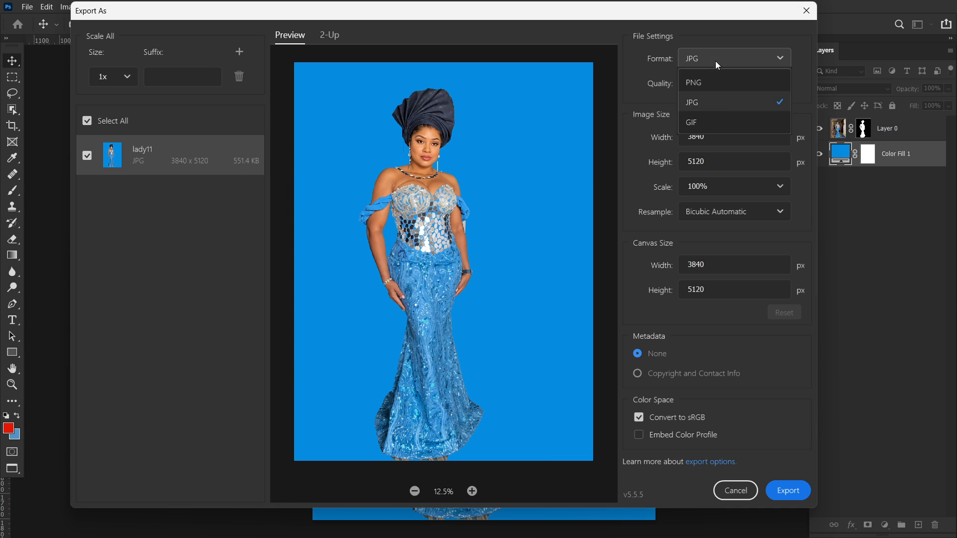
pyautogui.click(710, 106)
pyautogui.click(729, 87)
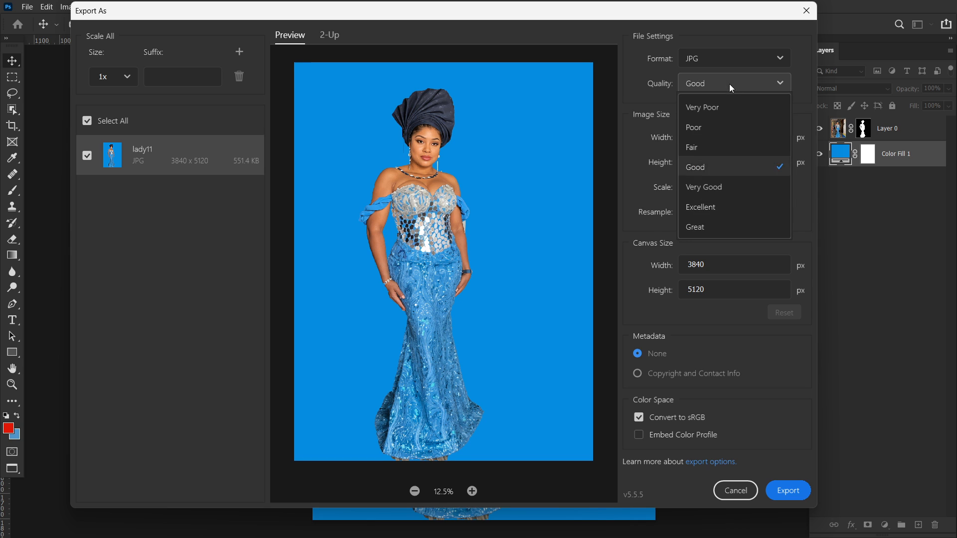
pyautogui.click(716, 228)
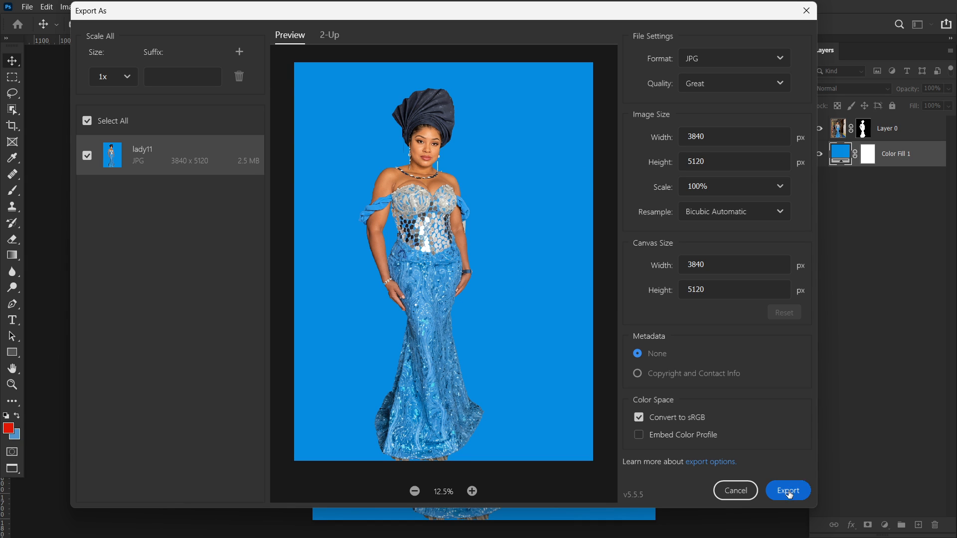
# Step: Review the export scale choices, keep 100%, and export the JPG as lady11 to the JAN design folder
pyautogui.click(780, 187)
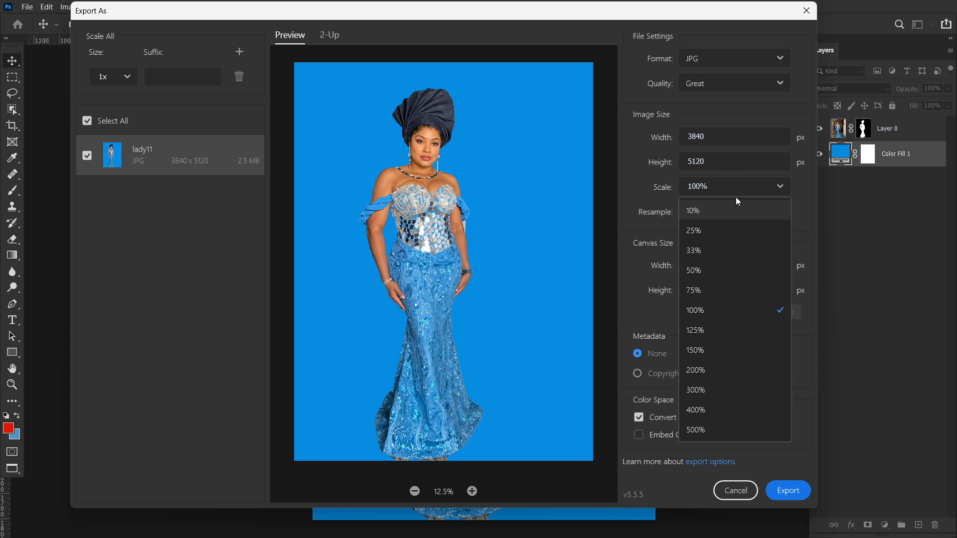
pyautogui.click(786, 489)
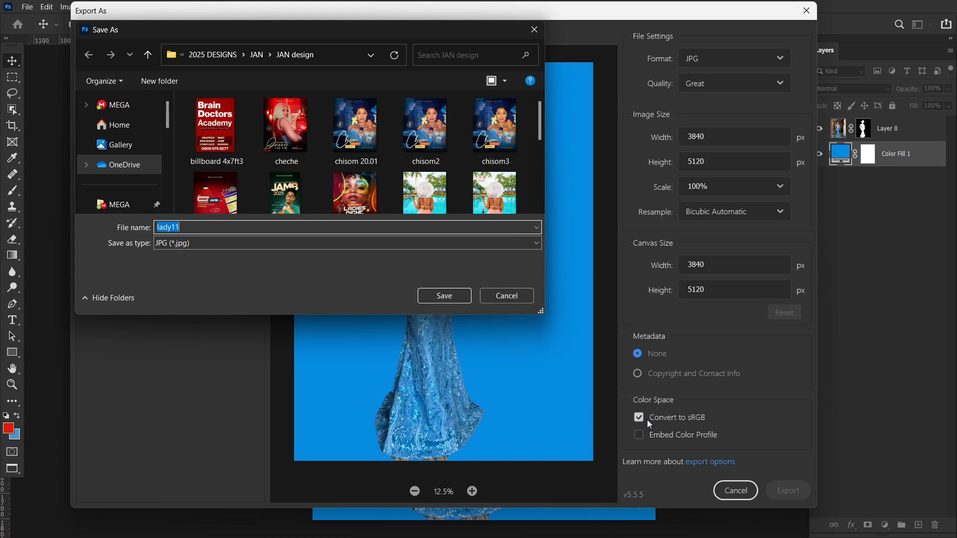
pyautogui.click(447, 295)
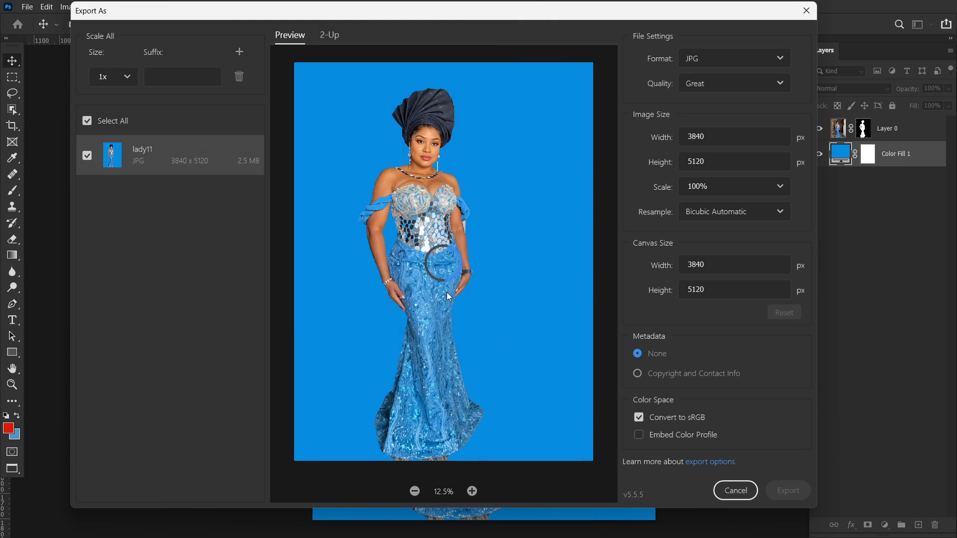